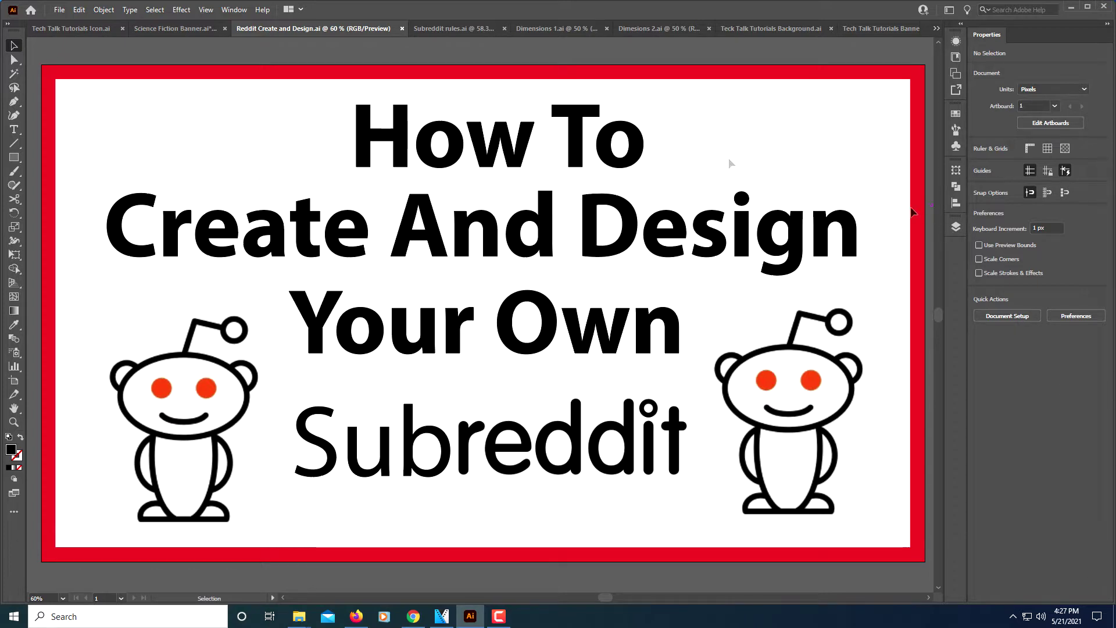
Step: Show the Subreddit rules.ai document with its account, 30-day age and 50 karma requirements
{"action": "left_click", "coordinate": [440, 26]}
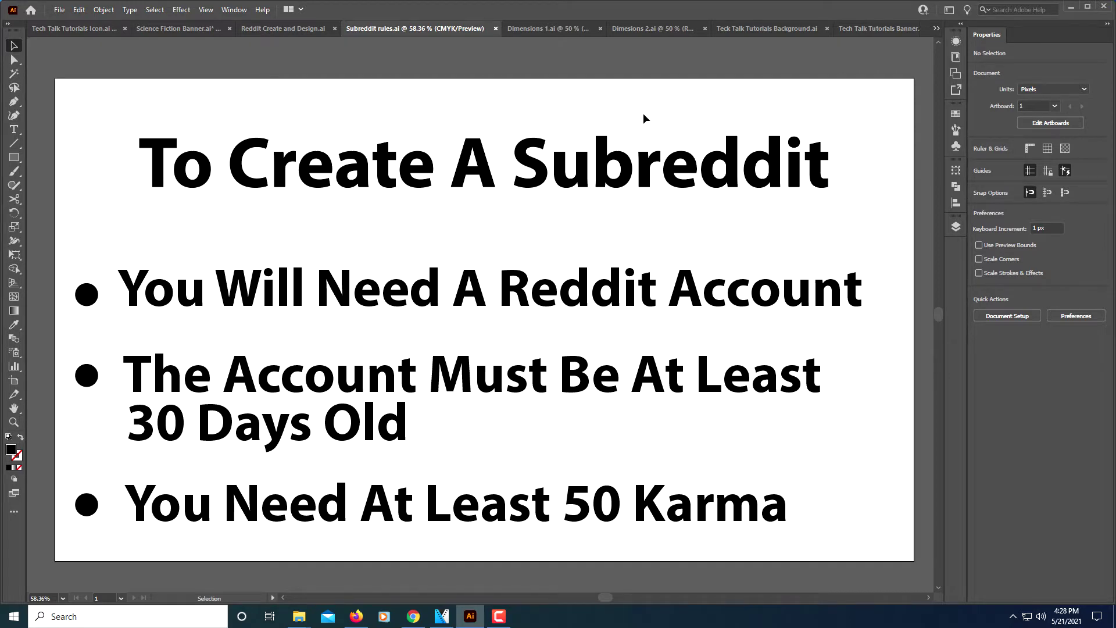
Step: Show the Dimensions 1.ai sheet with 4000 X 4000 background and 256 X 256 icon sizes
{"action": "left_click", "coordinate": [545, 32]}
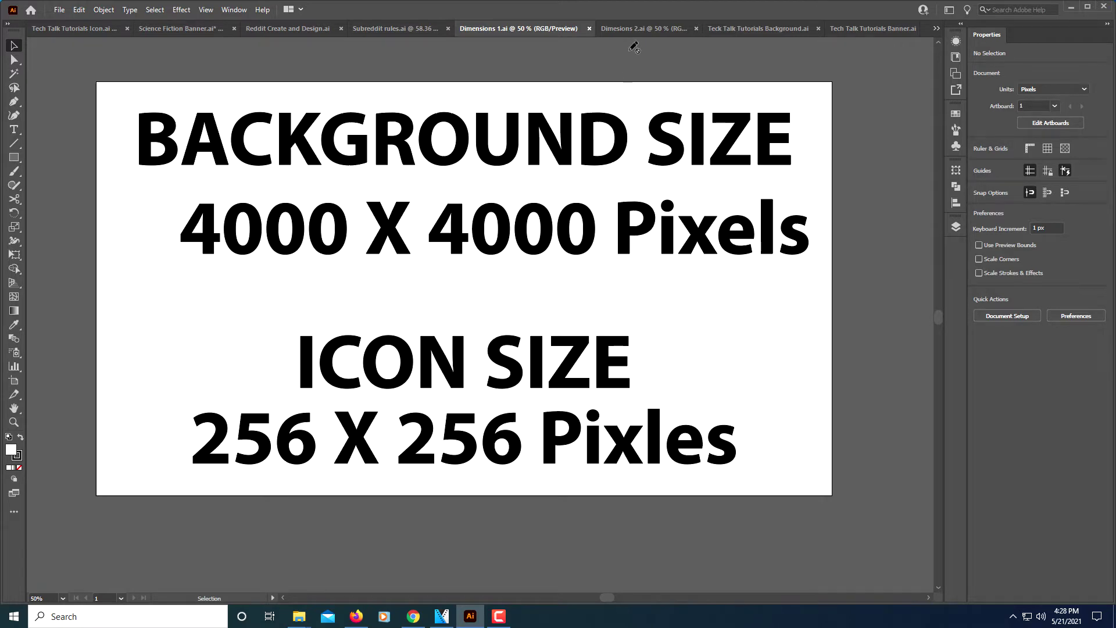
Step: View the Dimensions 2.ai banner sizes, then the Teck Talk Tutorials Background.ai thumbnail collage
{"action": "left_click", "coordinate": [630, 31]}
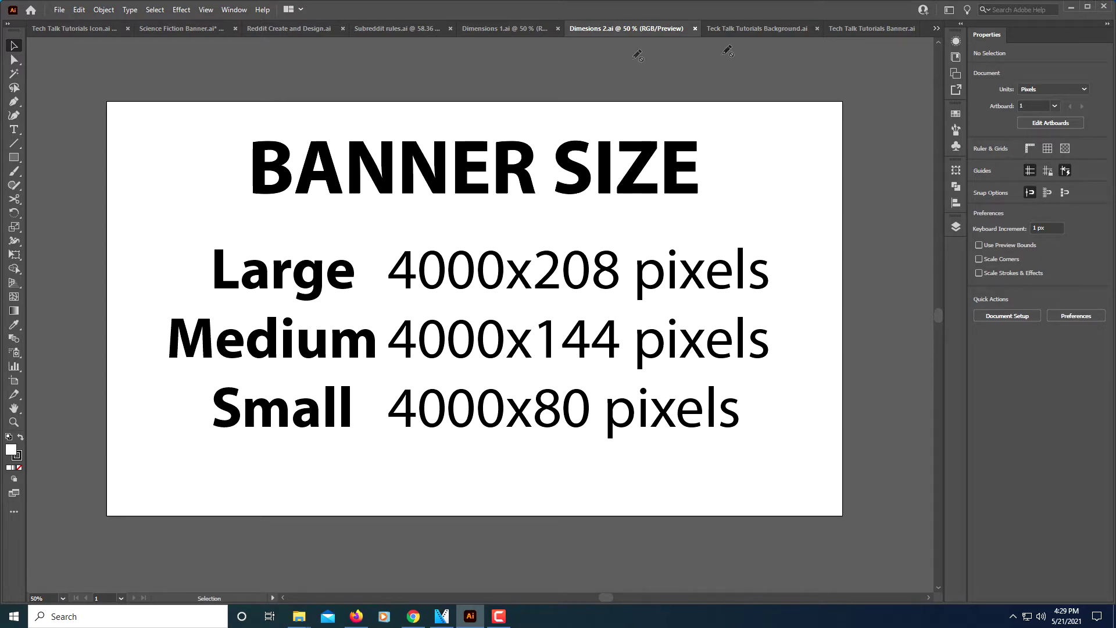
{"action": "left_click", "coordinate": [726, 32]}
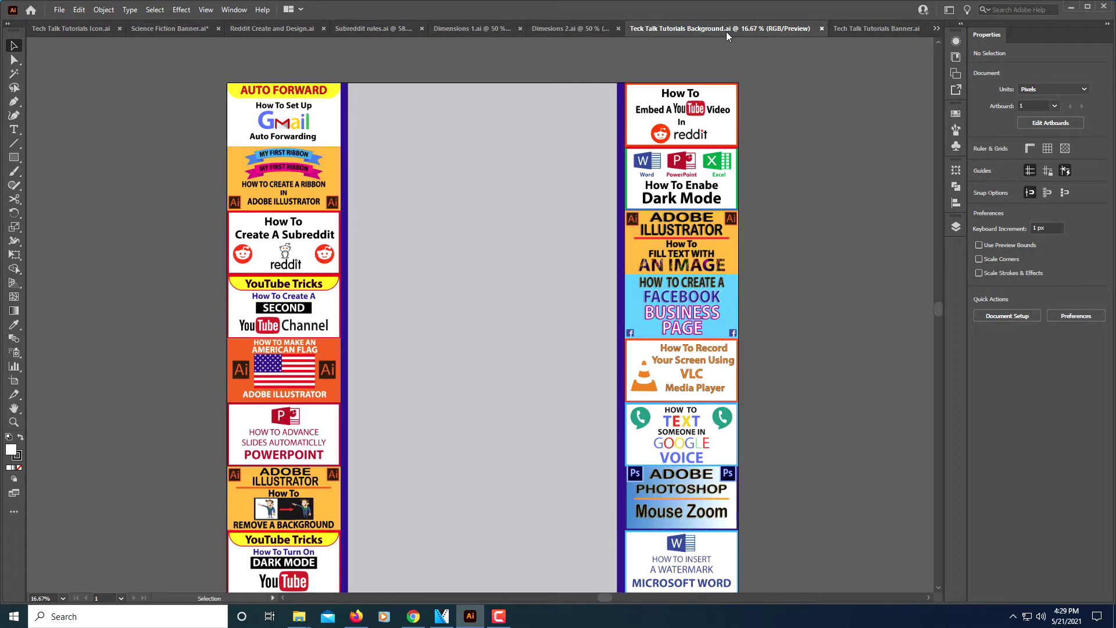
Step: Look over the background collage, then show the green 'Teck Talk Tutorials' banner document
{"action": "scroll", "coordinate": [437, 391], "scroll_direction": "down", "scroll_amount": 1}
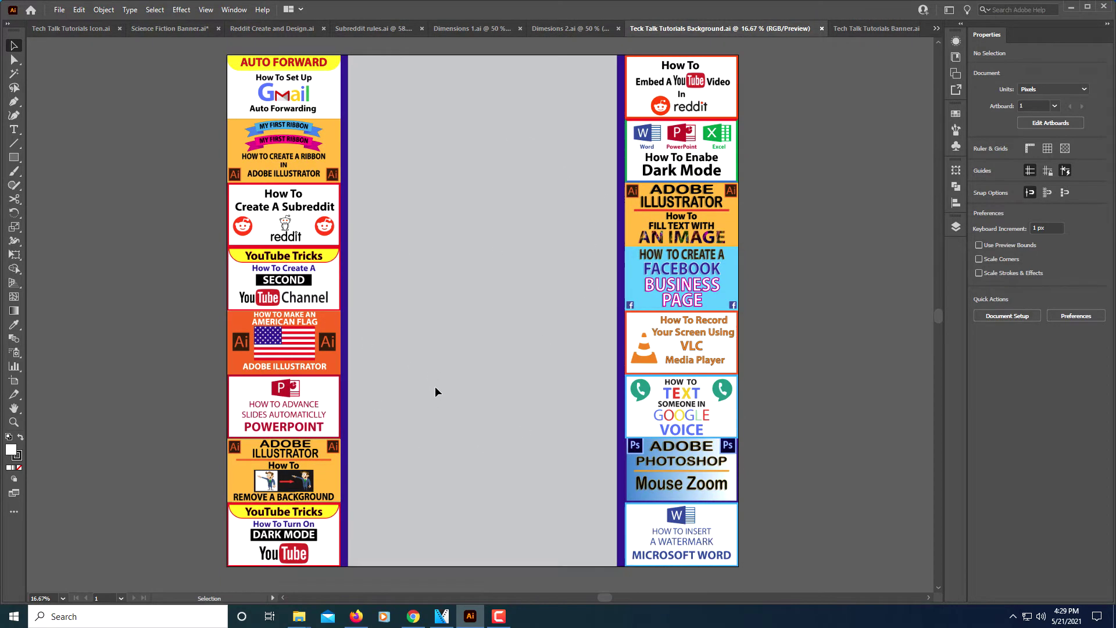
{"action": "scroll", "coordinate": [434, 390], "scroll_direction": "up", "scroll_amount": 1}
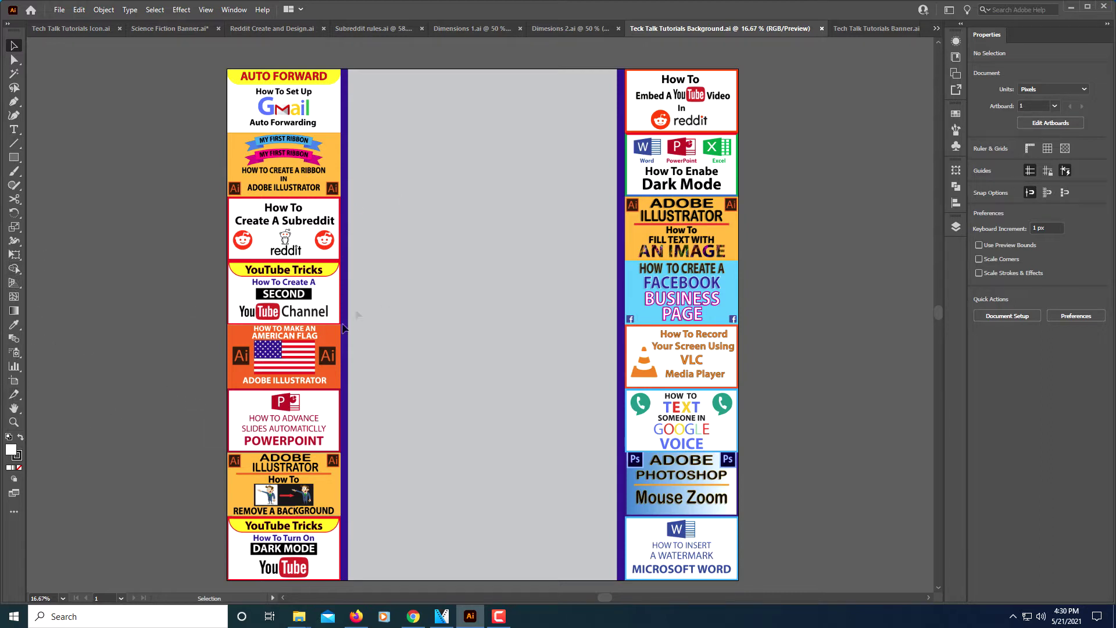
{"action": "left_click", "coordinate": [852, 26]}
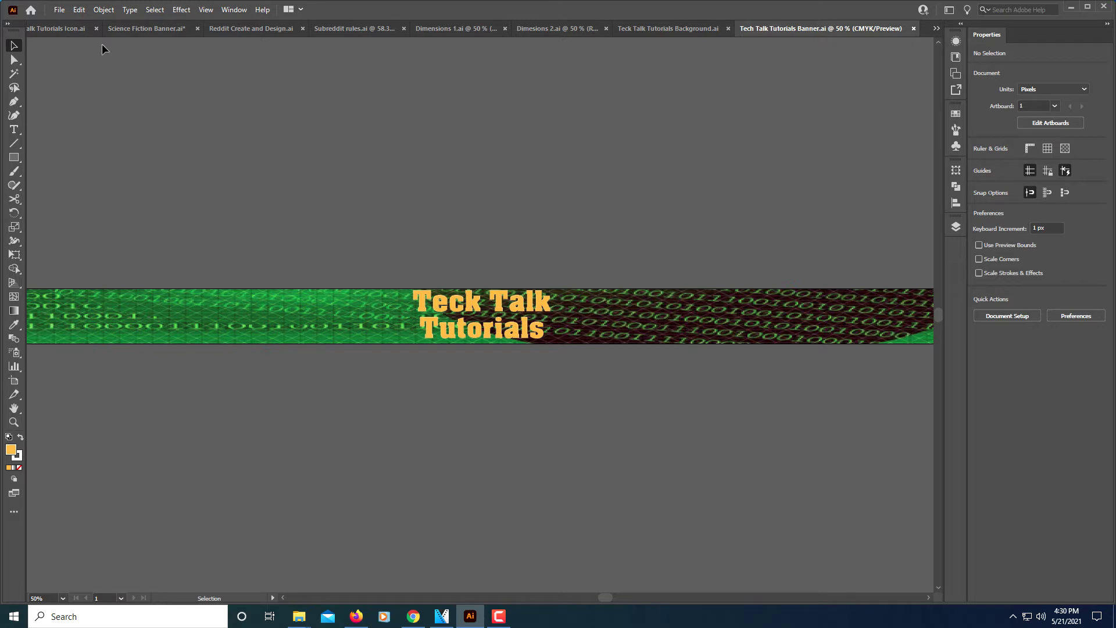
Step: Show the circular Tech Talk Tutorials icon, then bring Firefox with Reddit to the front
{"action": "left_click", "coordinate": [63, 29]}
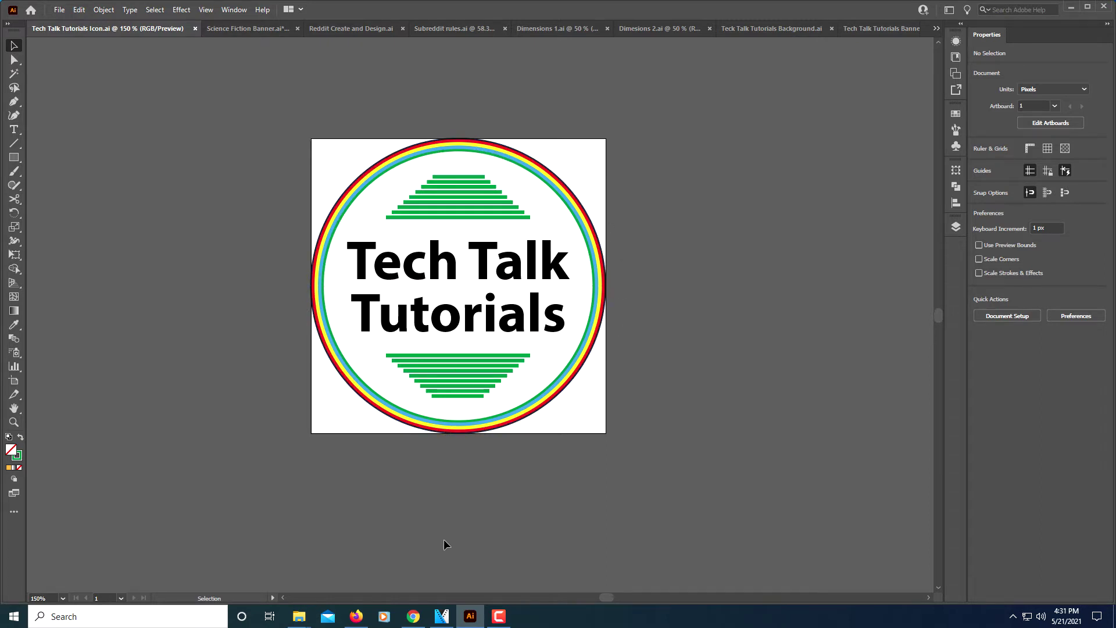
{"action": "left_click", "coordinate": [356, 617]}
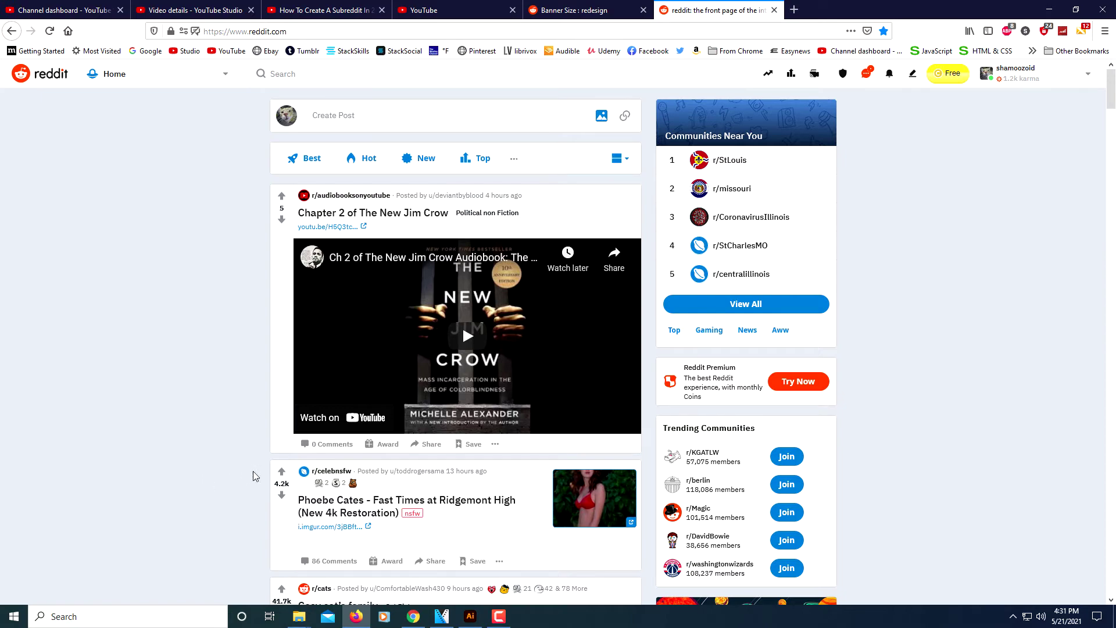
Step: Scroll the Reddit home feed to reach Create Community in the Home sidebar card
{"action": "scroll", "coordinate": [254, 475], "scroll_direction": "down", "scroll_amount": 2}
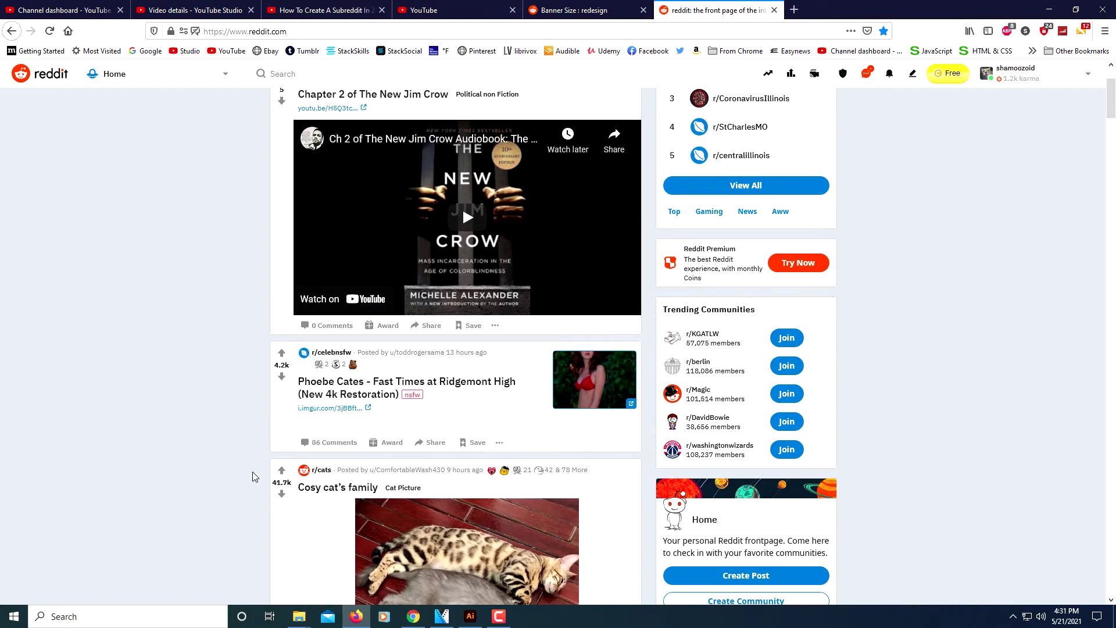
{"action": "scroll", "coordinate": [211, 468], "scroll_direction": "up", "scroll_amount": 2}
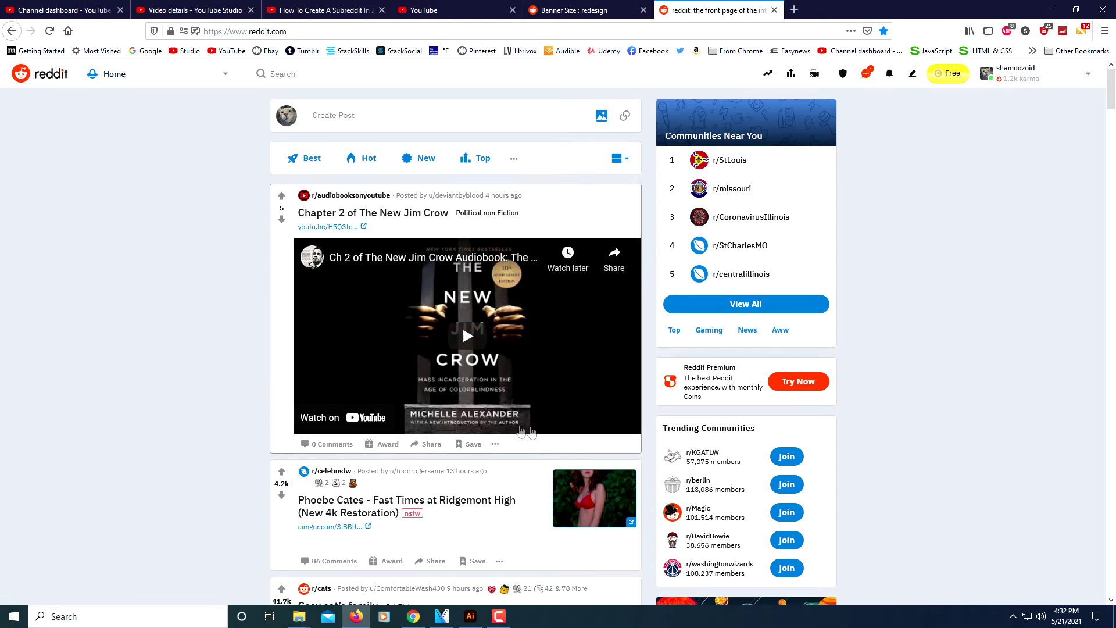
{"action": "scroll", "coordinate": [837, 490], "scroll_direction": "down", "scroll_amount": 5}
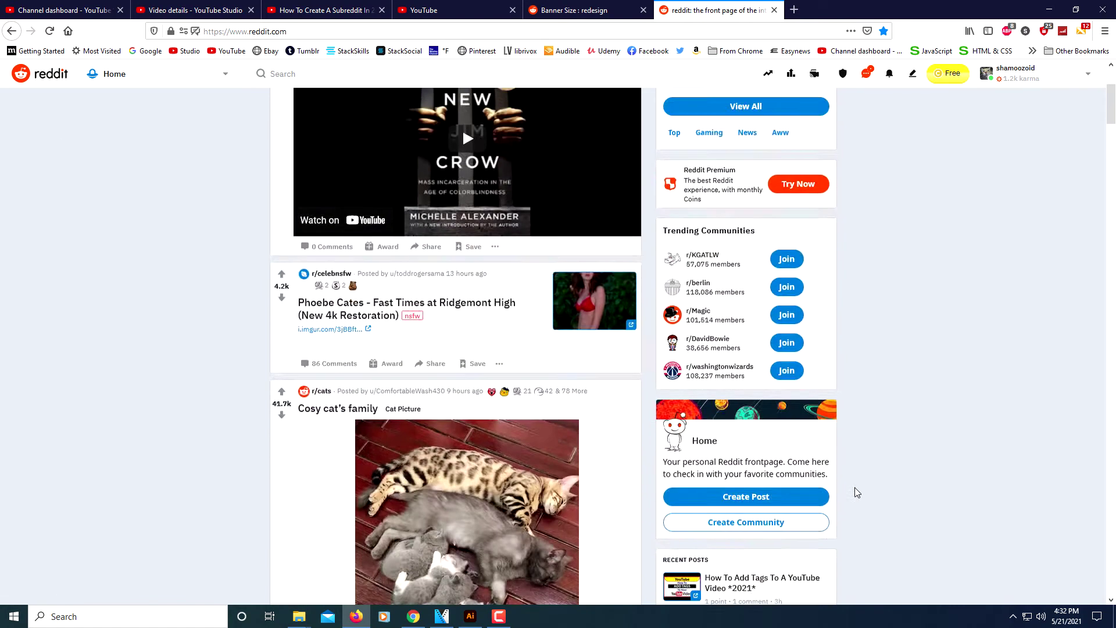
{"action": "scroll", "coordinate": [854, 487], "scroll_direction": "down", "scroll_amount": 1}
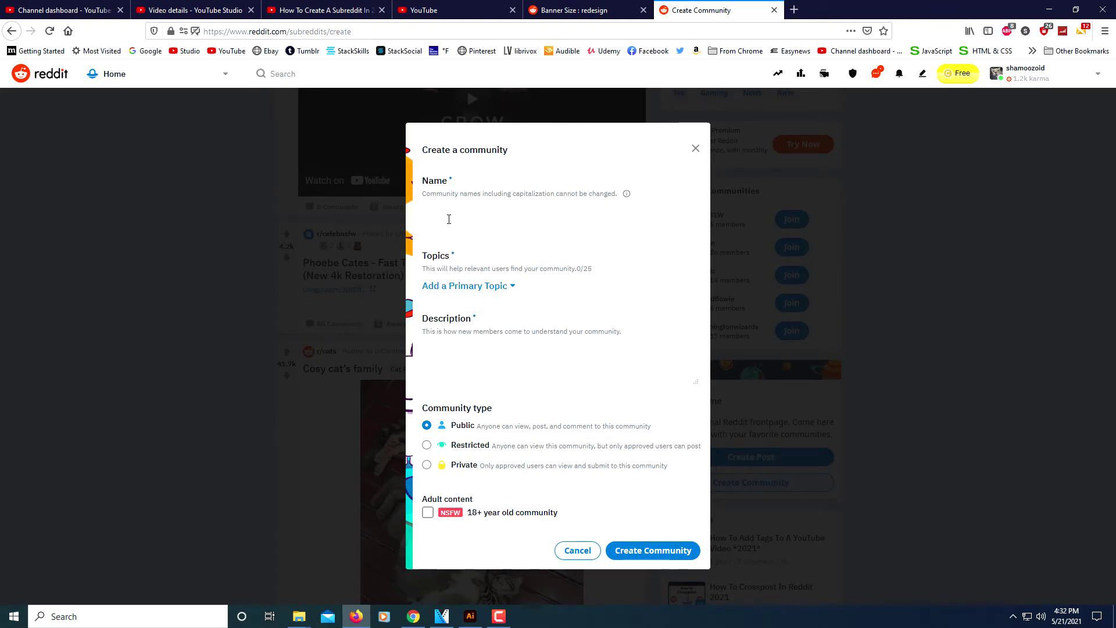
Step: Name the new community 'techtalktutorials'
{"action": "left_click", "coordinate": [449, 219]}
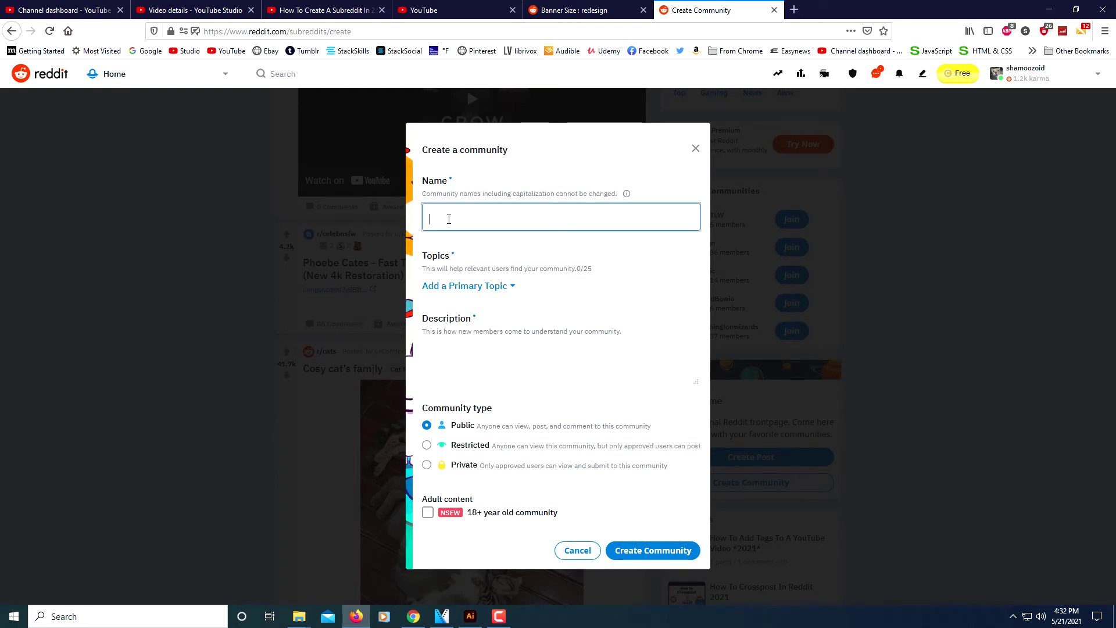
{"action": "type", "text": "techtalktutorials"}
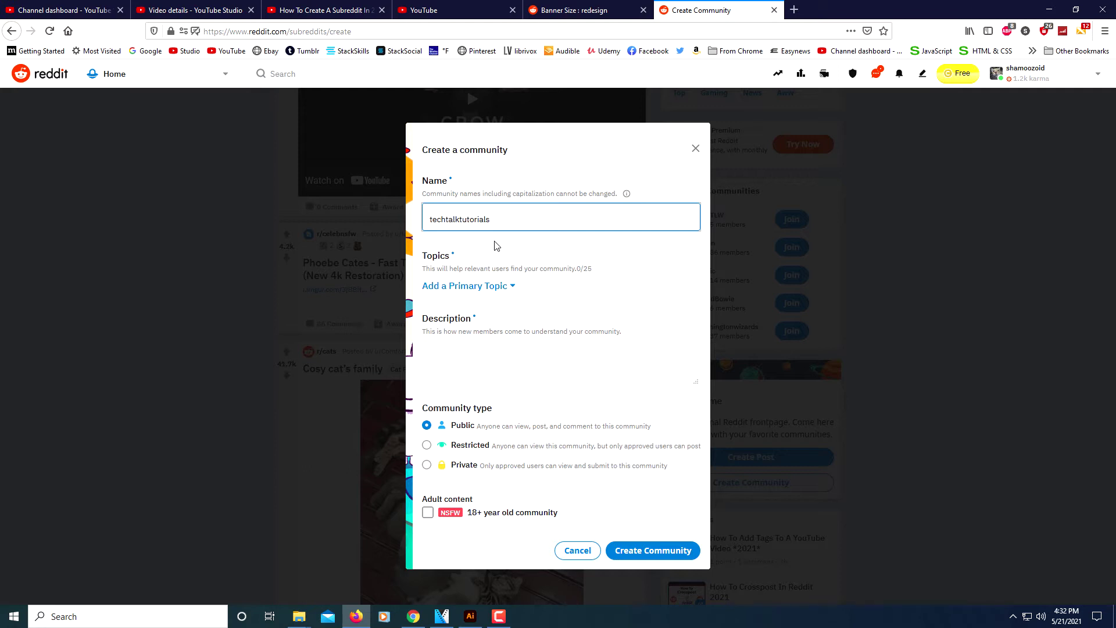
{"action": "left_click", "coordinate": [512, 245]}
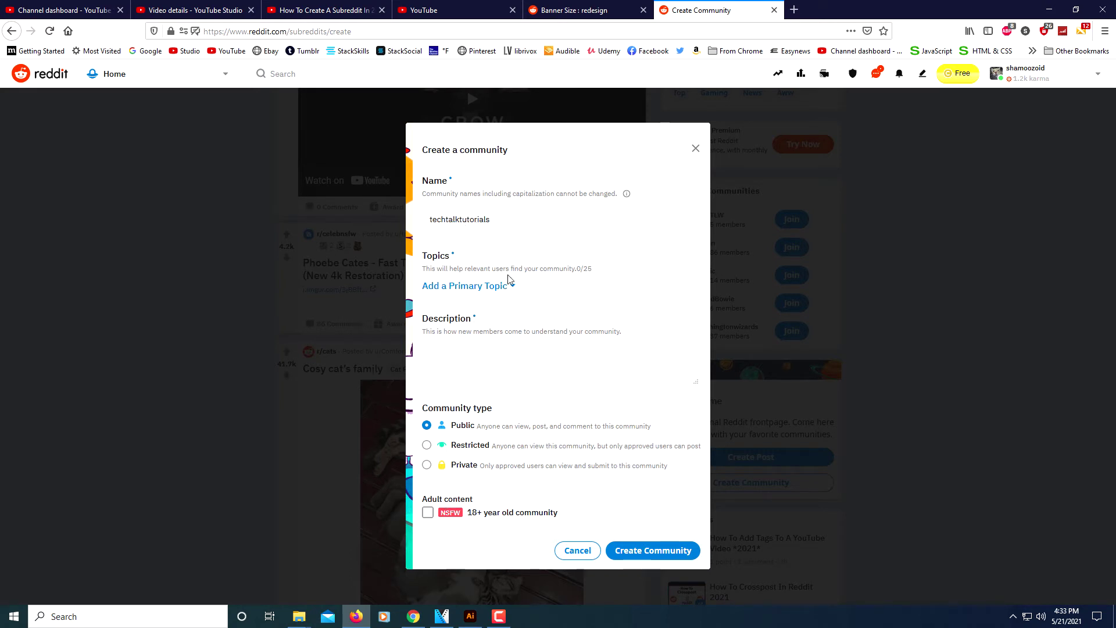
Step: Choose Technology as the community's primary topic
{"action": "left_click", "coordinate": [513, 288]}
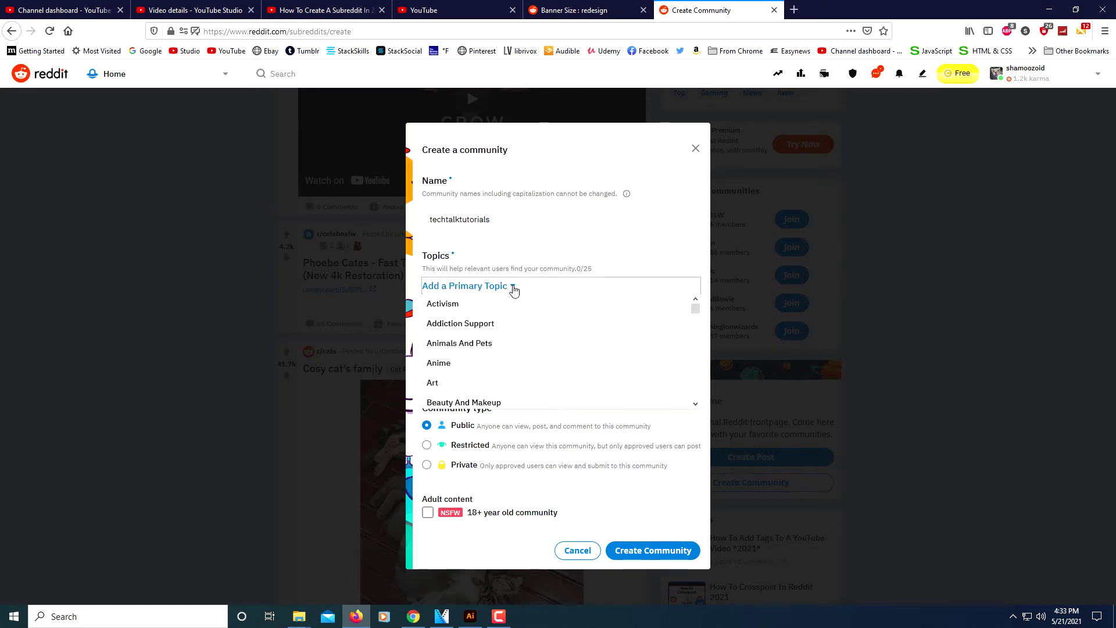
{"action": "scroll", "coordinate": [523, 363], "scroll_direction": "down", "scroll_amount": 5}
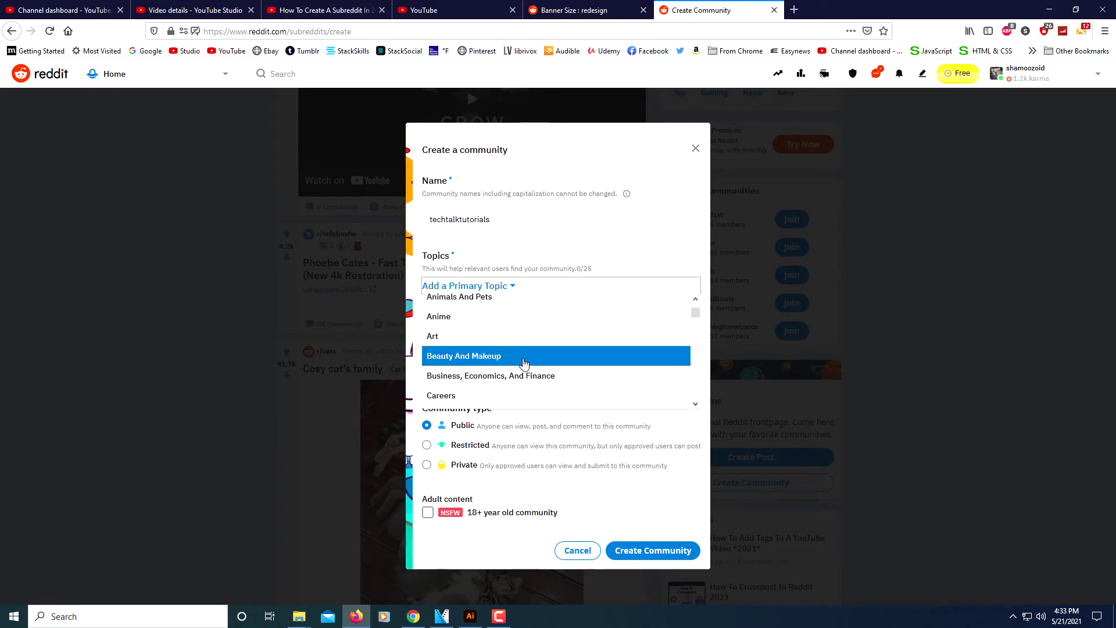
{"action": "scroll", "coordinate": [523, 365], "scroll_direction": "down", "scroll_amount": 1}
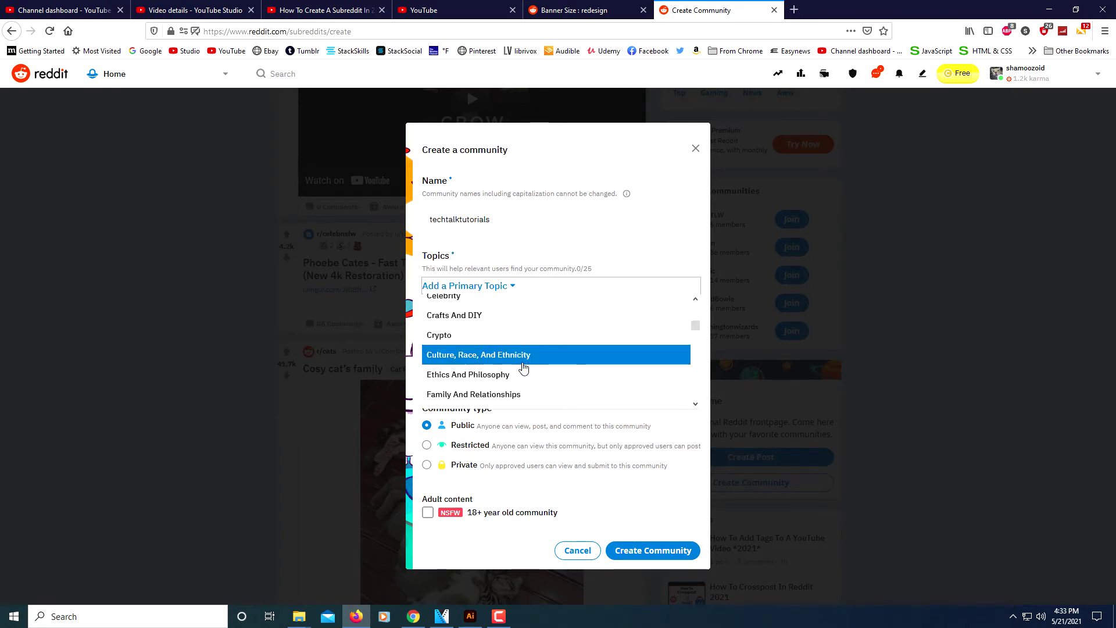
{"action": "scroll", "coordinate": [518, 375], "scroll_direction": "down", "scroll_amount": 1}
{"action": "scroll", "coordinate": [515, 383], "scroll_direction": "down", "scroll_amount": 3}
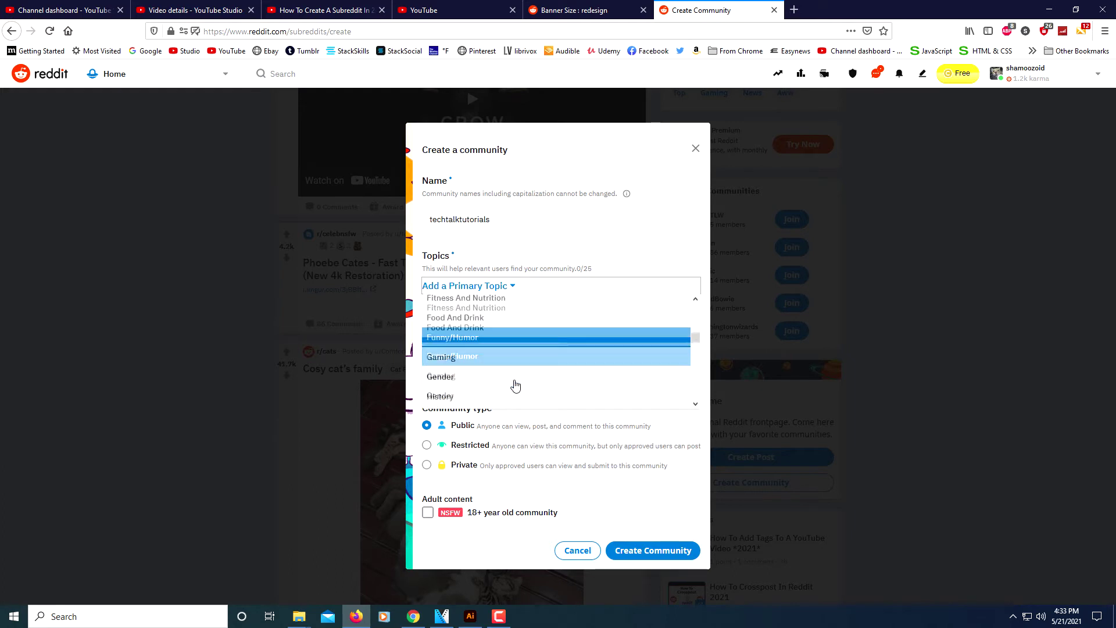
{"action": "scroll", "coordinate": [514, 385], "scroll_direction": "down", "scroll_amount": 3}
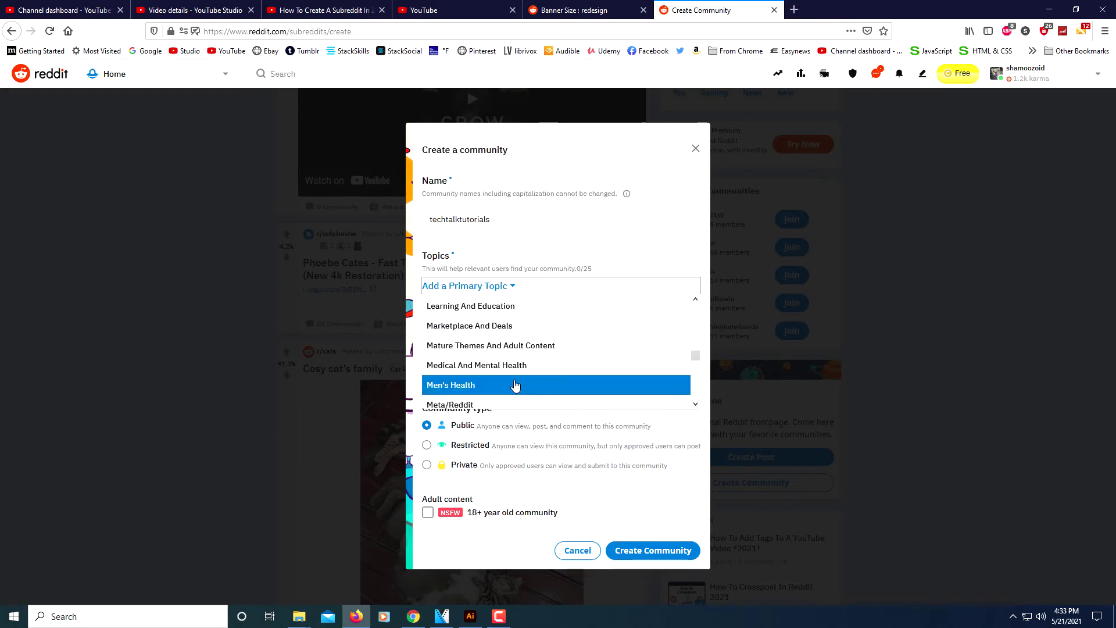
{"action": "scroll", "coordinate": [514, 384], "scroll_direction": "down", "scroll_amount": 3}
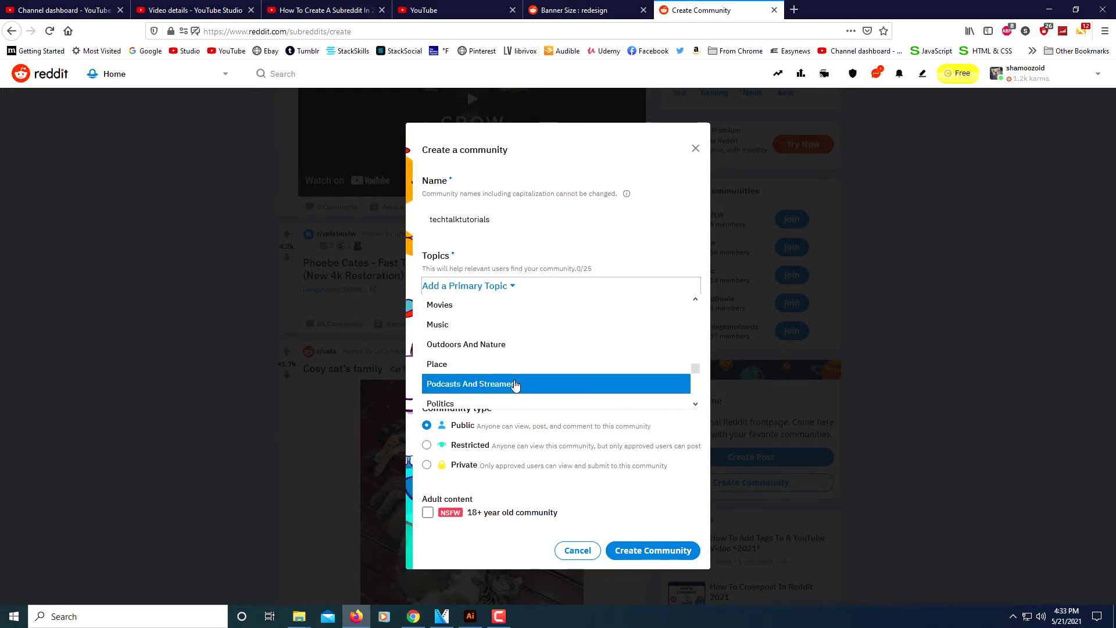
{"action": "scroll", "coordinate": [514, 385], "scroll_direction": "down", "scroll_amount": 3}
{"action": "scroll", "coordinate": [514, 385], "scroll_direction": "down", "scroll_amount": 5}
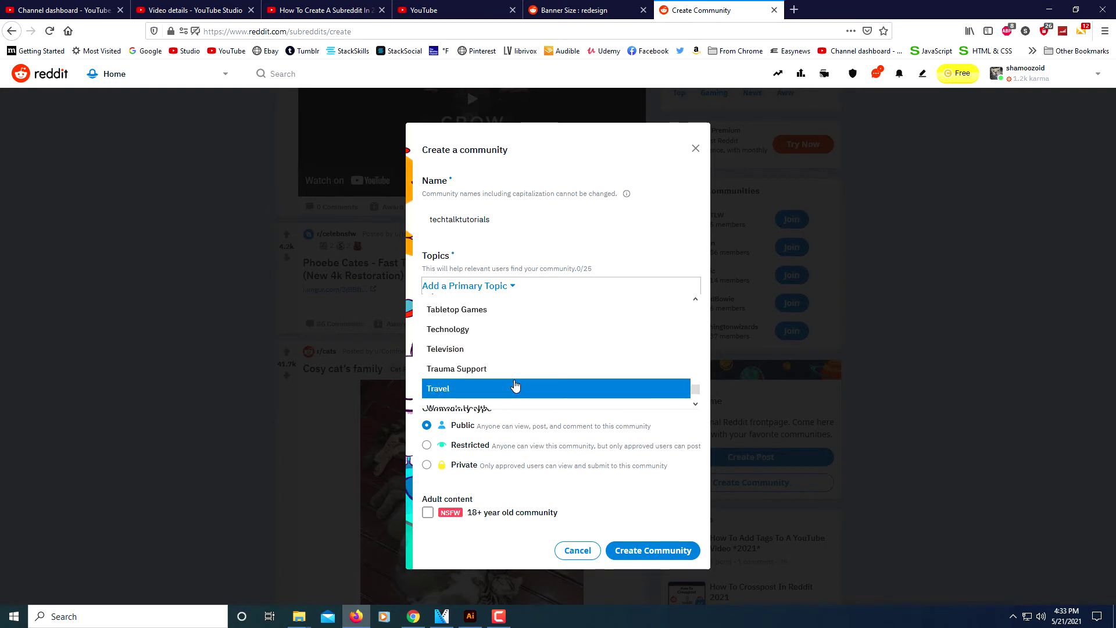
{"action": "left_click", "coordinate": [459, 330]}
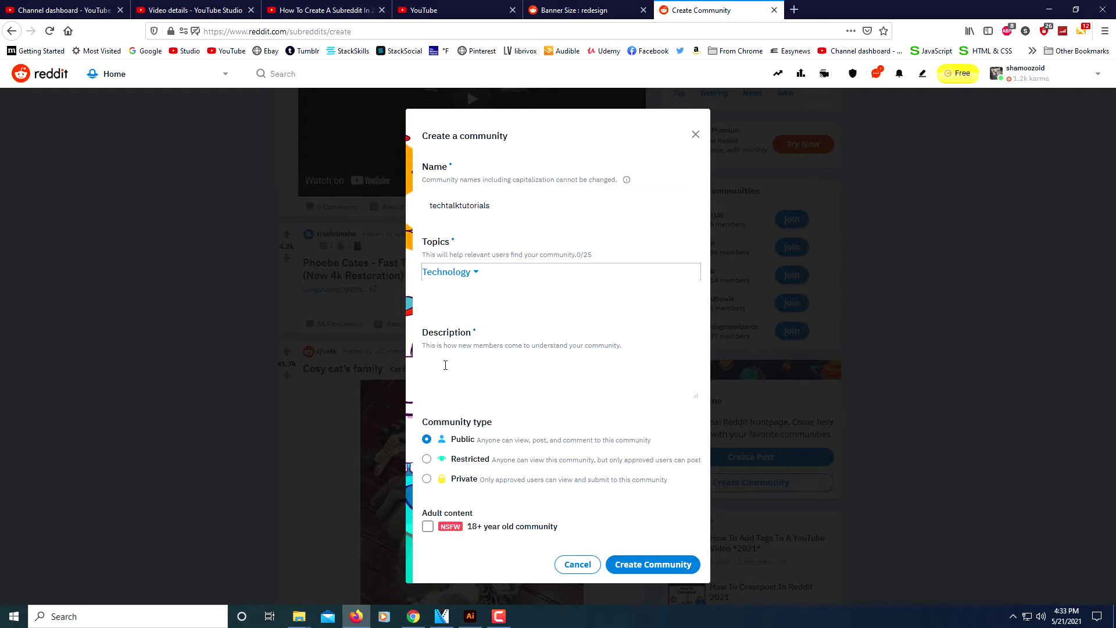
Step: Add the description 'This is a channel for video tutorials.' and create the community
{"action": "left_click", "coordinate": [445, 365]}
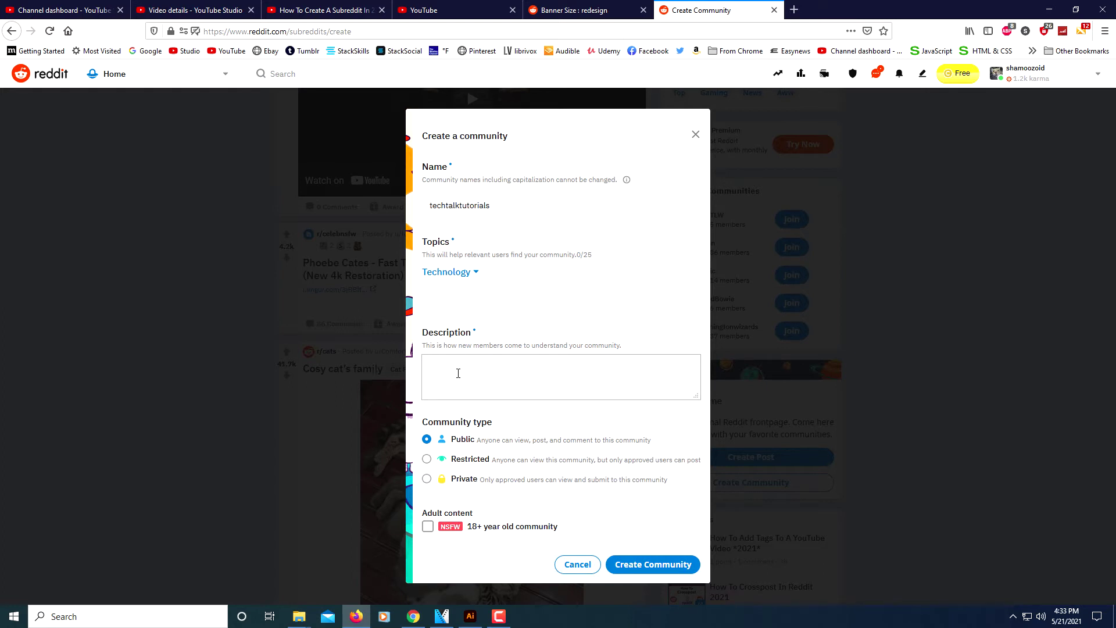
{"action": "type", "text": "This is a channel for video tutorials."}
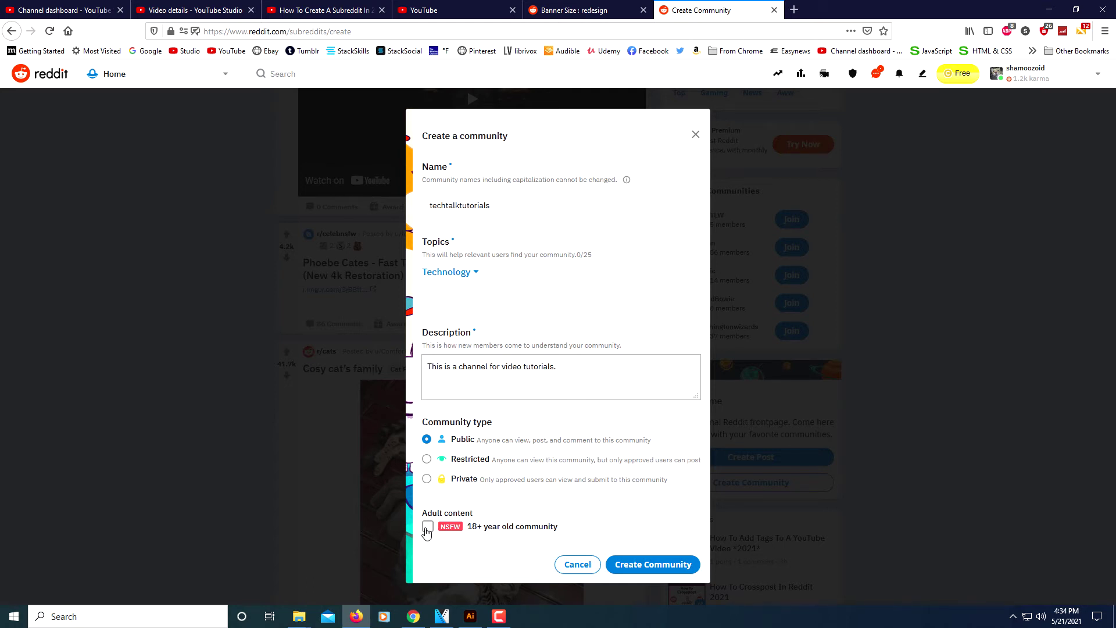
{"action": "left_click", "coordinate": [643, 567]}
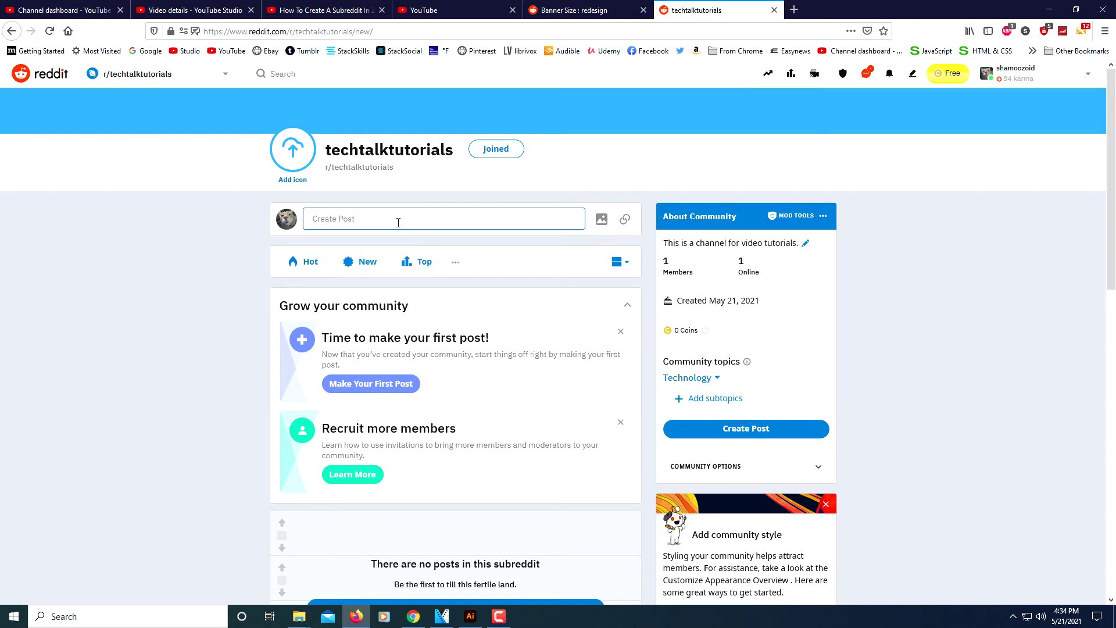
Step: Start adding an icon for the new techtalktutorials community
{"action": "left_click", "coordinate": [294, 180]}
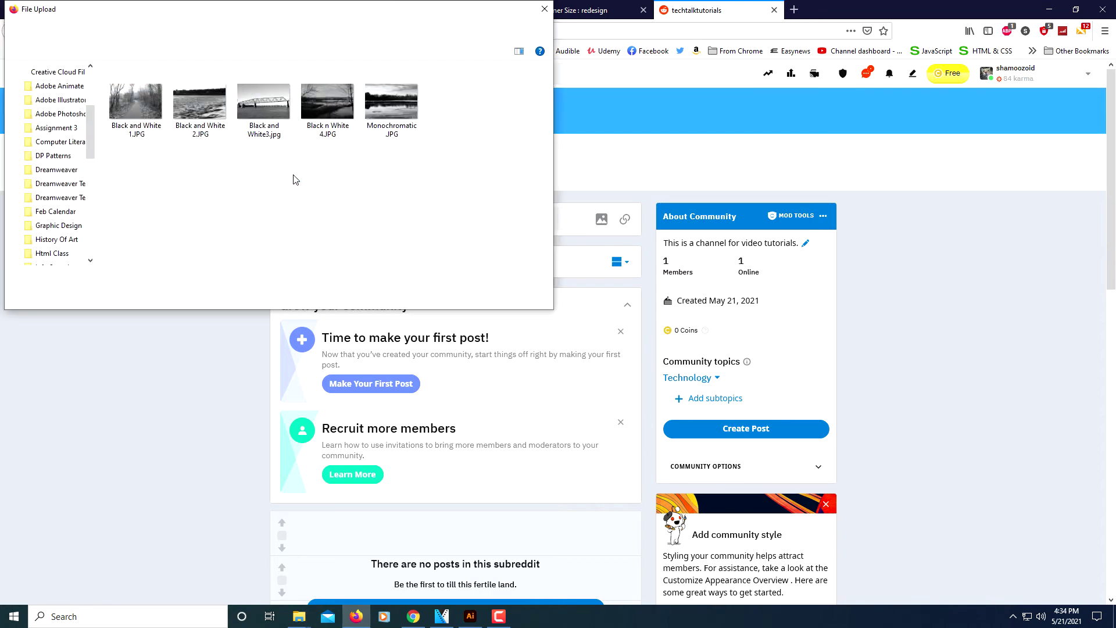
Step: Upload Tech-Talk-Tutorials-Icon.png from the Desktop zzz folder as the community icon
{"action": "scroll", "coordinate": [52, 150], "scroll_direction": "up", "scroll_amount": 10}
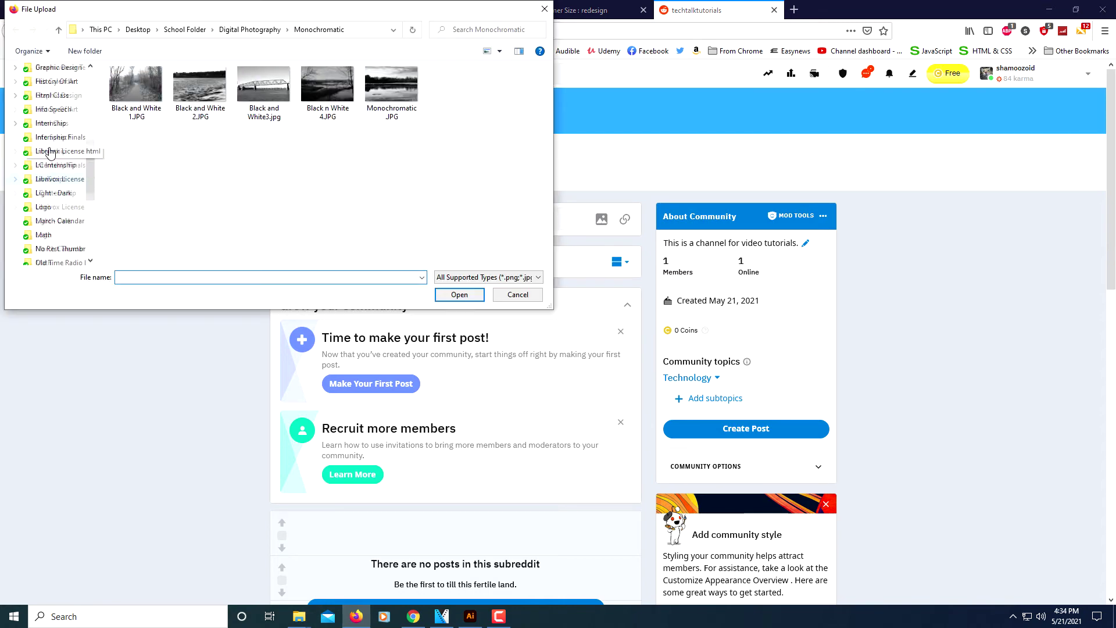
{"action": "left_click", "coordinate": [50, 94]}
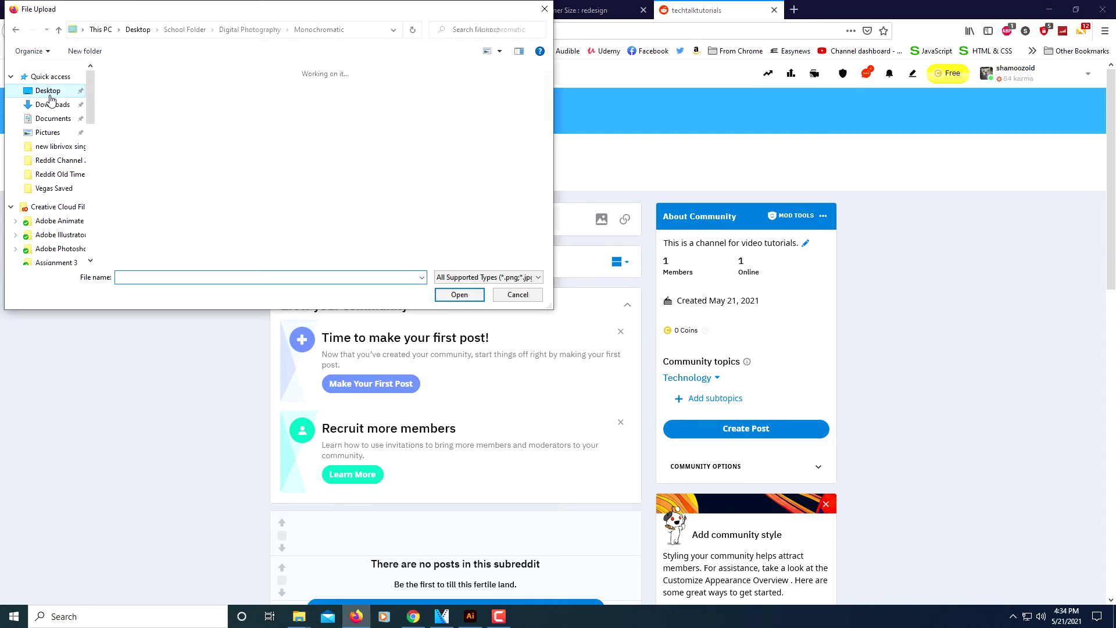
{"action": "scroll", "coordinate": [325, 192], "scroll_direction": "down", "scroll_amount": 5}
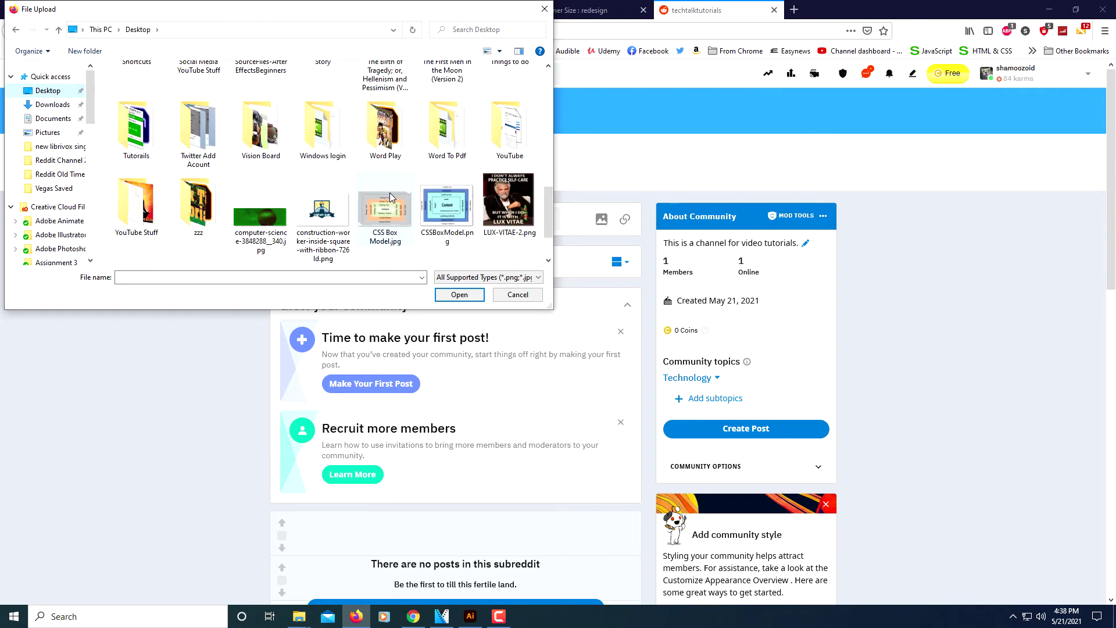
{"action": "scroll", "coordinate": [389, 197], "scroll_direction": "down", "scroll_amount": 1}
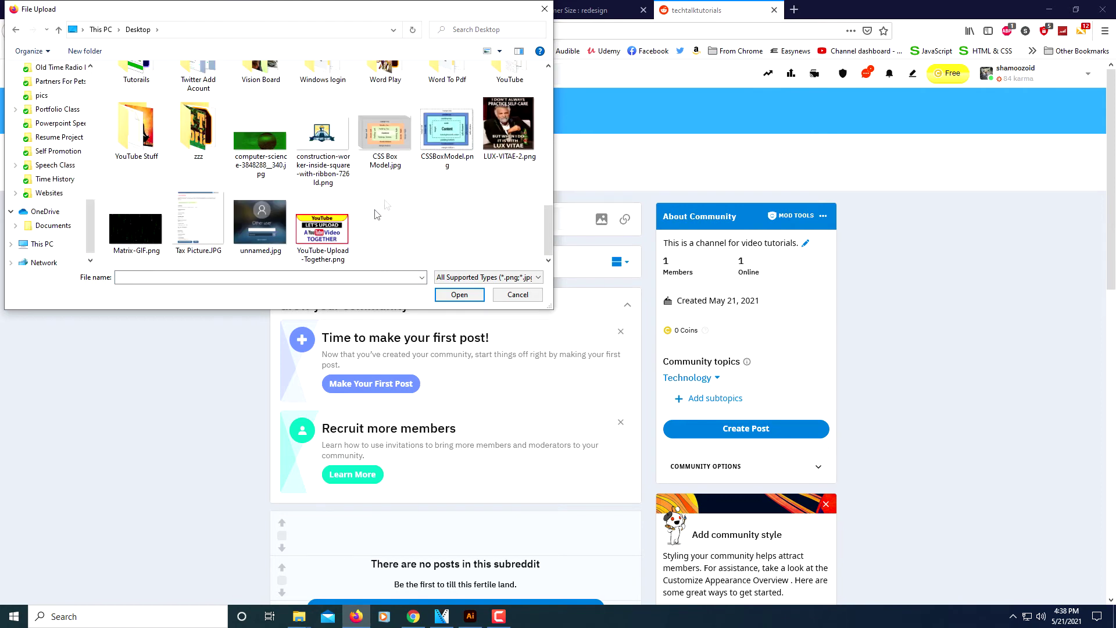
{"action": "double_click", "coordinate": [210, 187]}
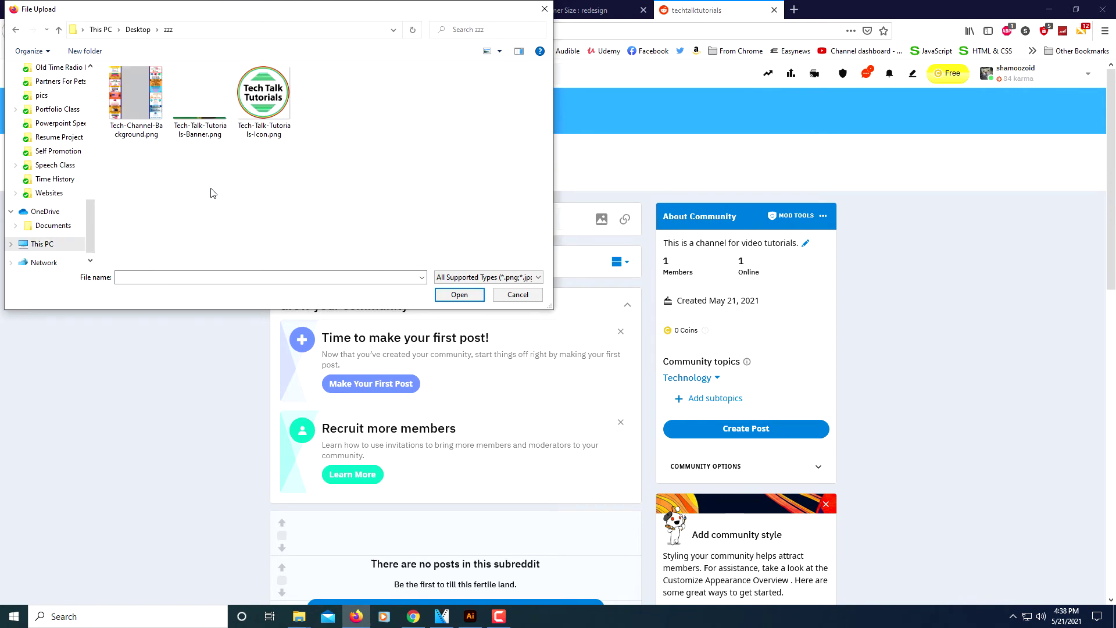
{"action": "left_click", "coordinate": [262, 105]}
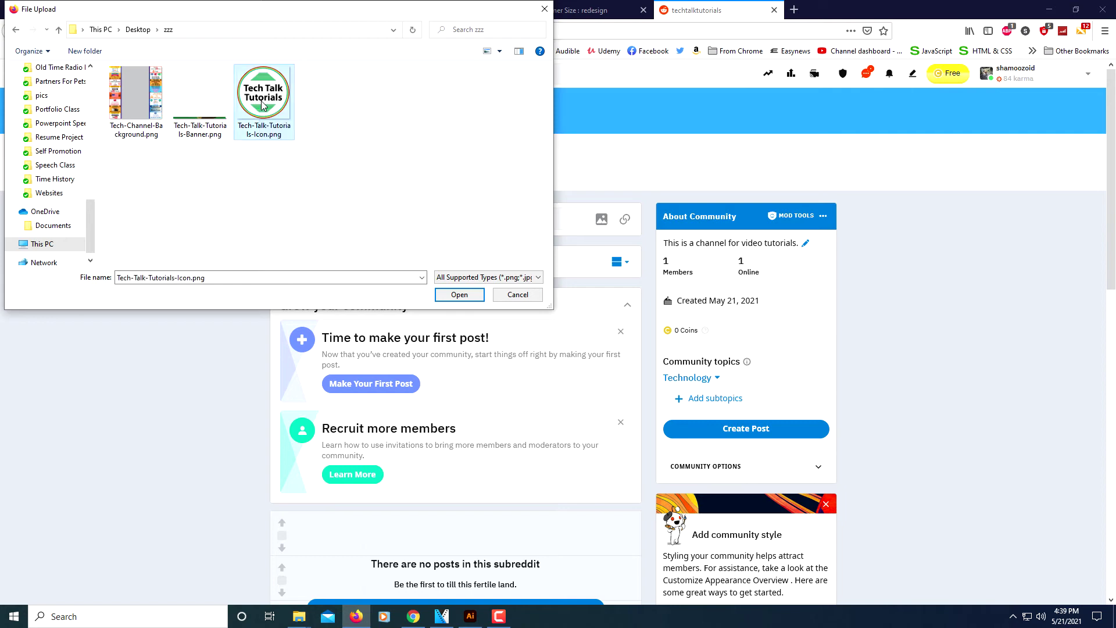
{"action": "left_click", "coordinate": [460, 294]}
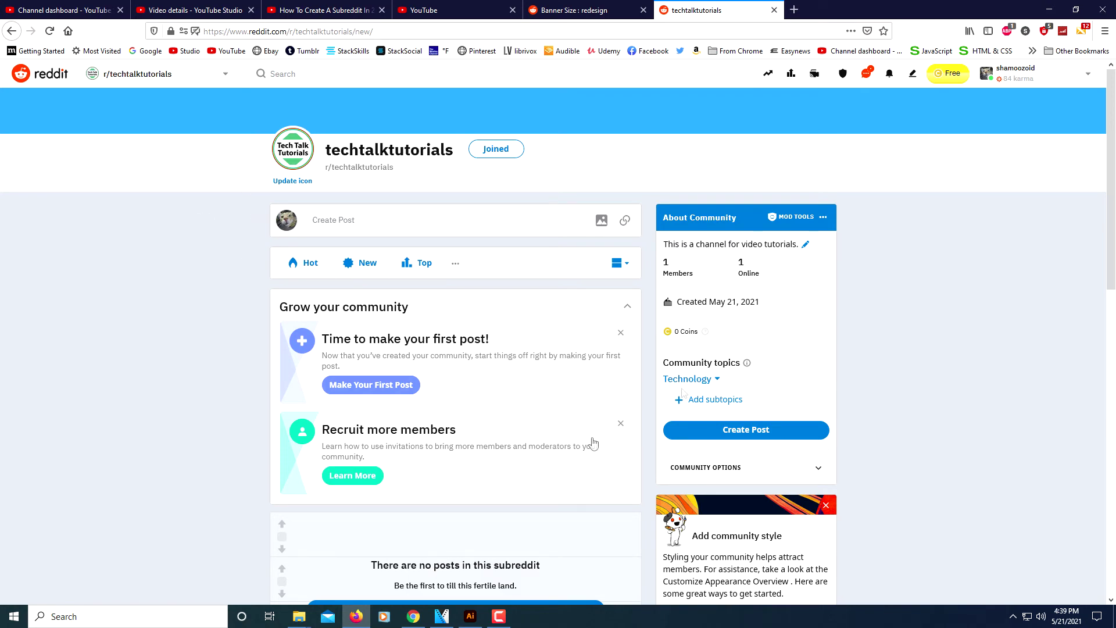
Step: Open the community's banner appearance settings and set the banner height to Medium (128px)
{"action": "scroll", "coordinate": [773, 435], "scroll_direction": "down", "scroll_amount": 4}
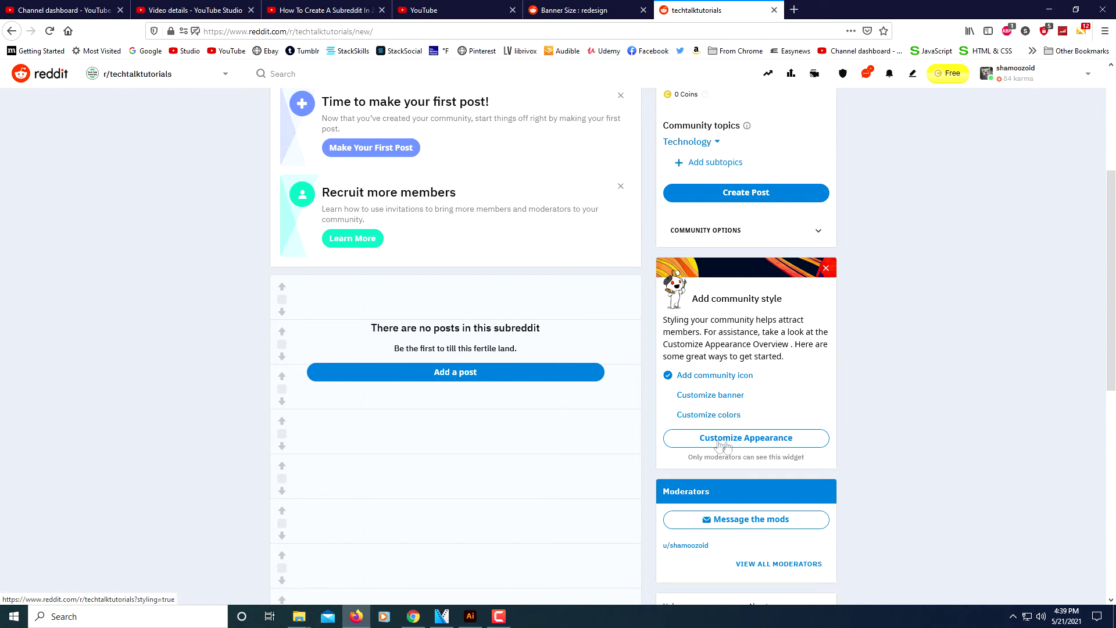
{"action": "left_click", "coordinate": [766, 444]}
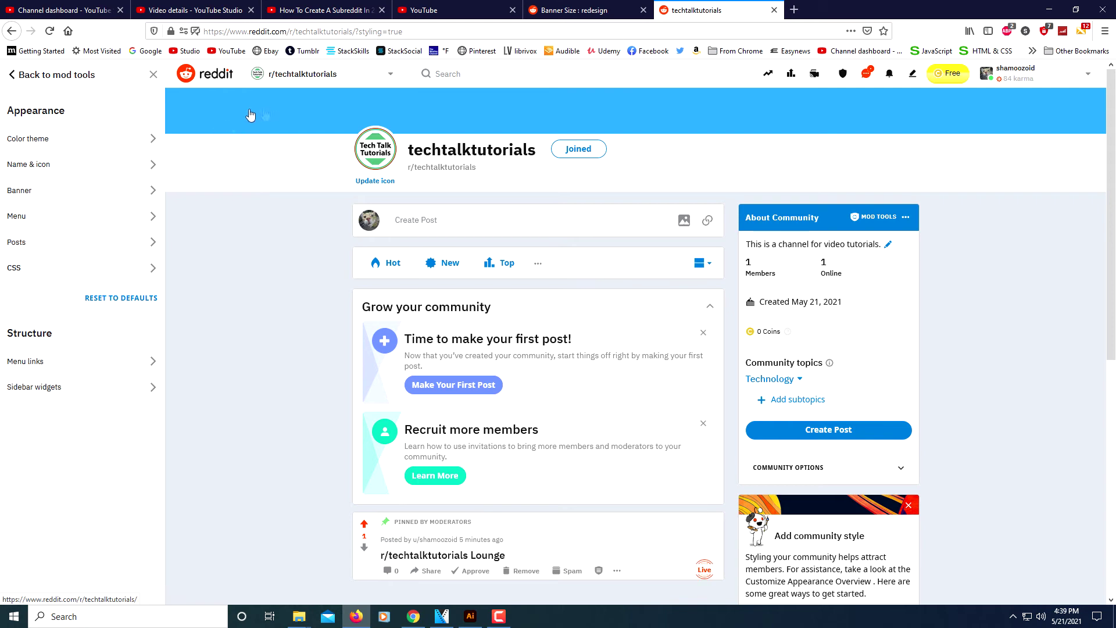
{"action": "left_click", "coordinate": [154, 191]}
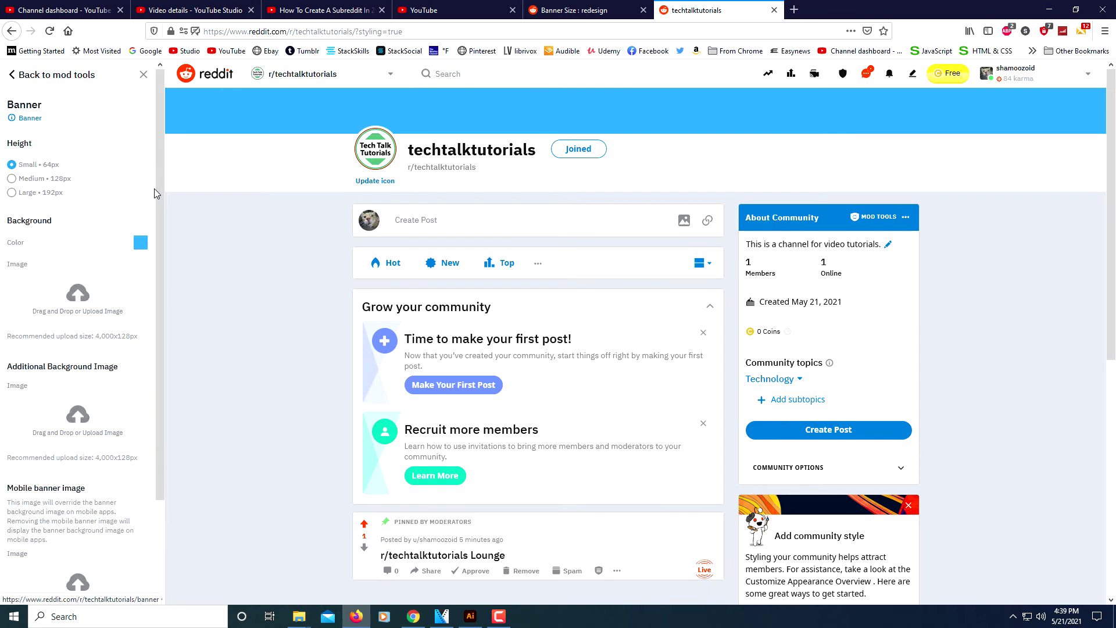
{"action": "left_click", "coordinate": [11, 179]}
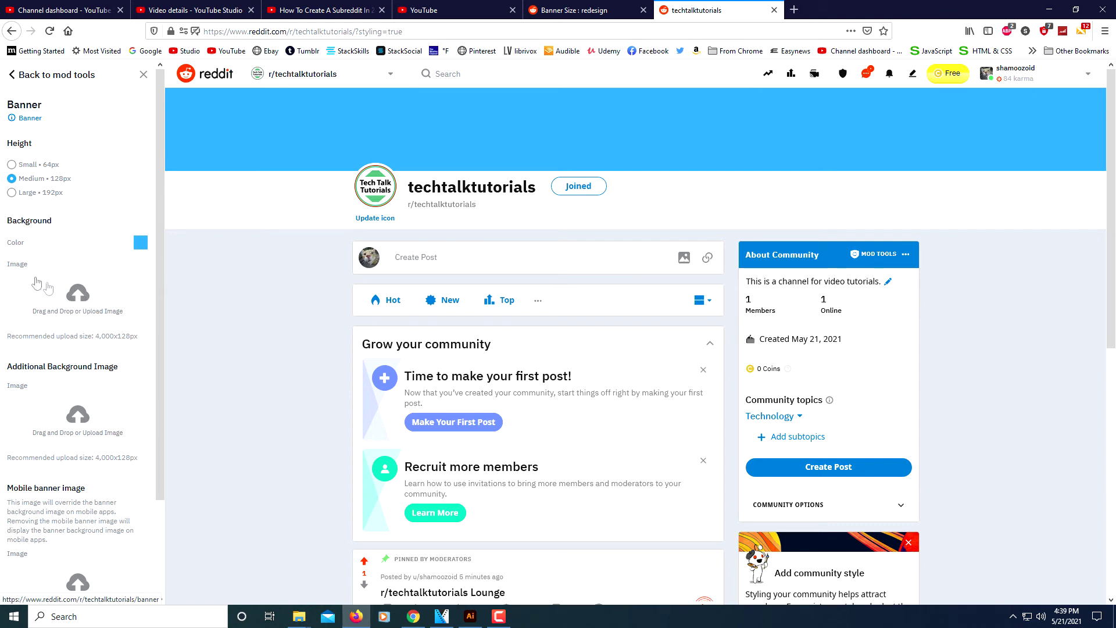
Step: Upload Tech-Talk-Tutorials-Banner.png as the banner background image
{"action": "left_click", "coordinate": [77, 294]}
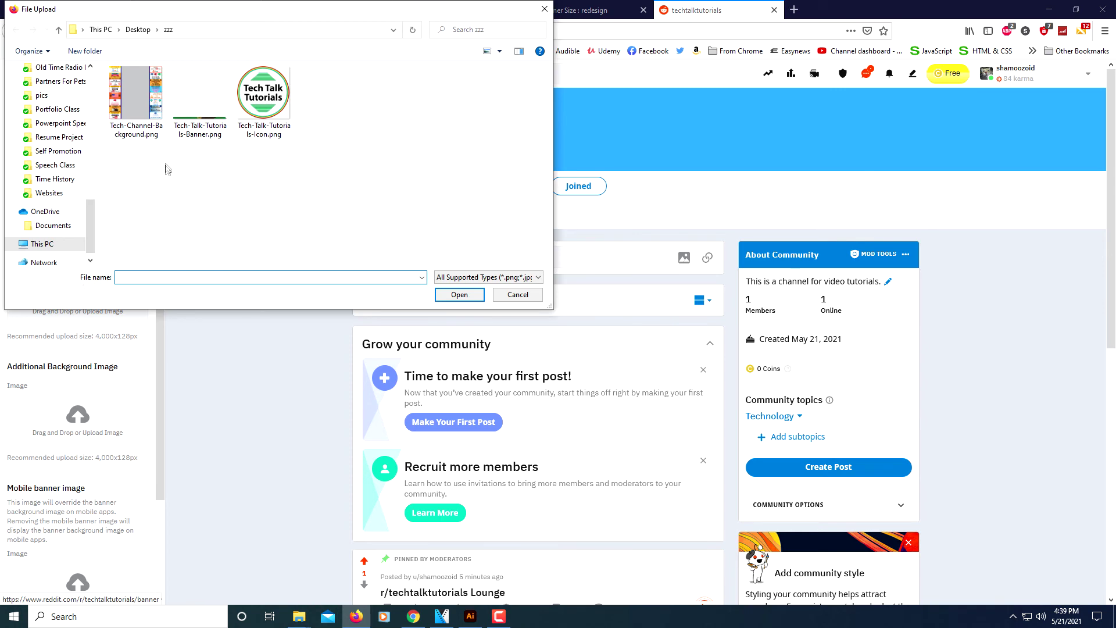
{"action": "left_click", "coordinate": [191, 133]}
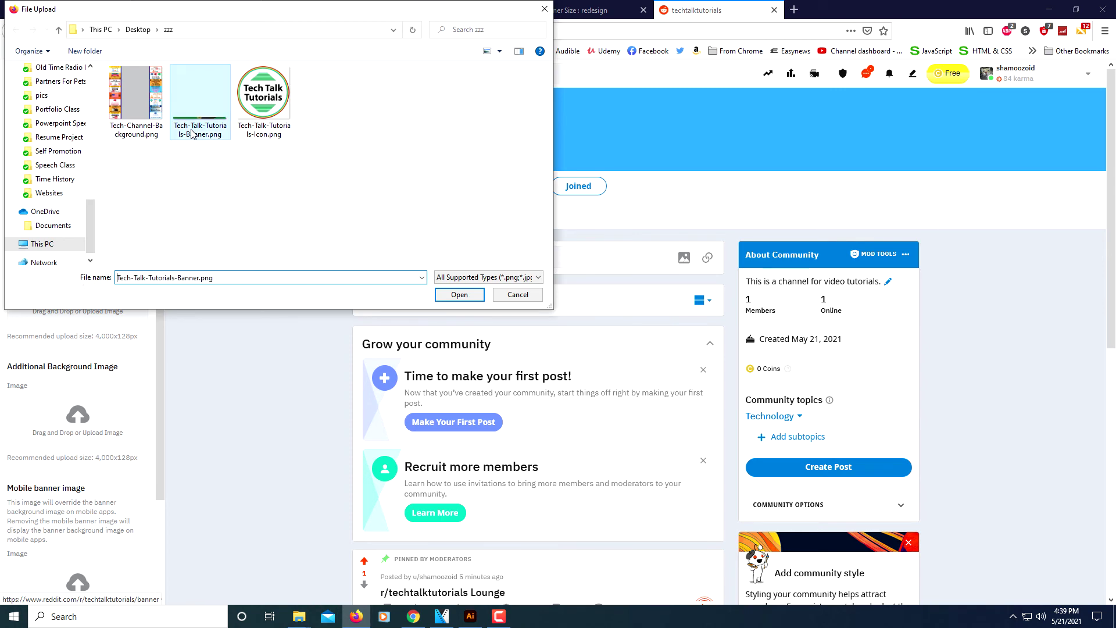
{"action": "left_click", "coordinate": [450, 296]}
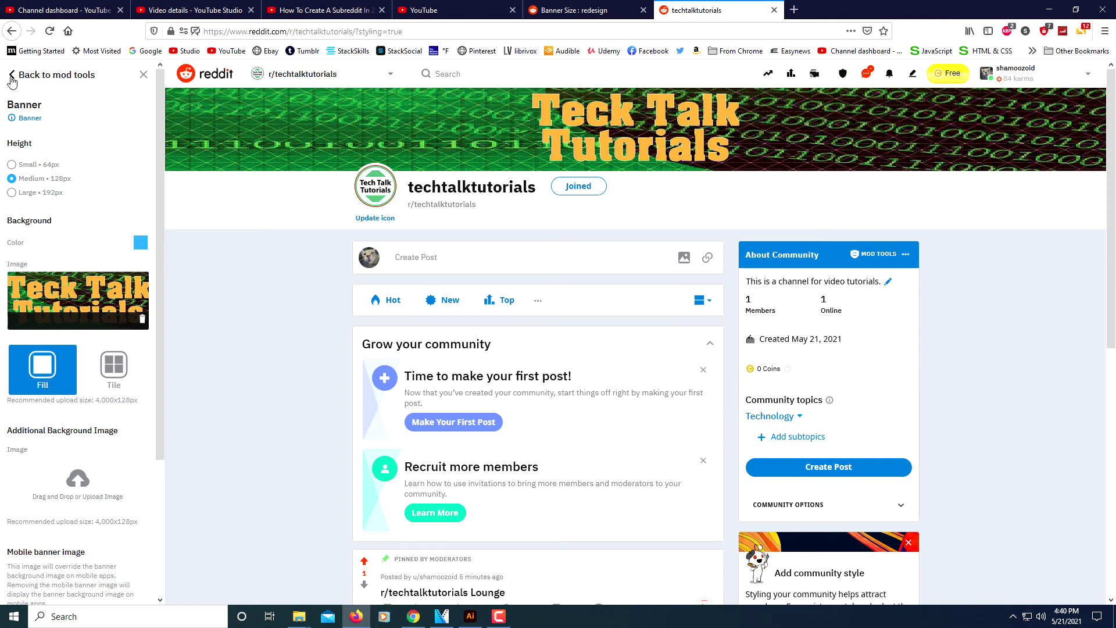
Step: Save the new banner changes and return to the Appearance options list
{"action": "left_click", "coordinate": [12, 77]}
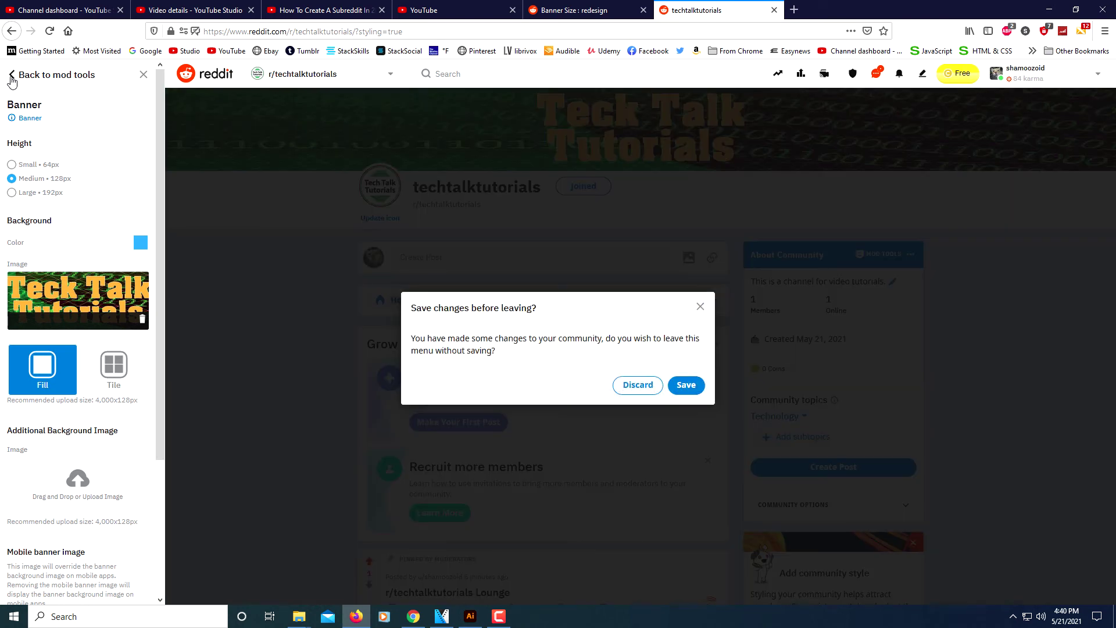
{"action": "left_click", "coordinate": [686, 385]}
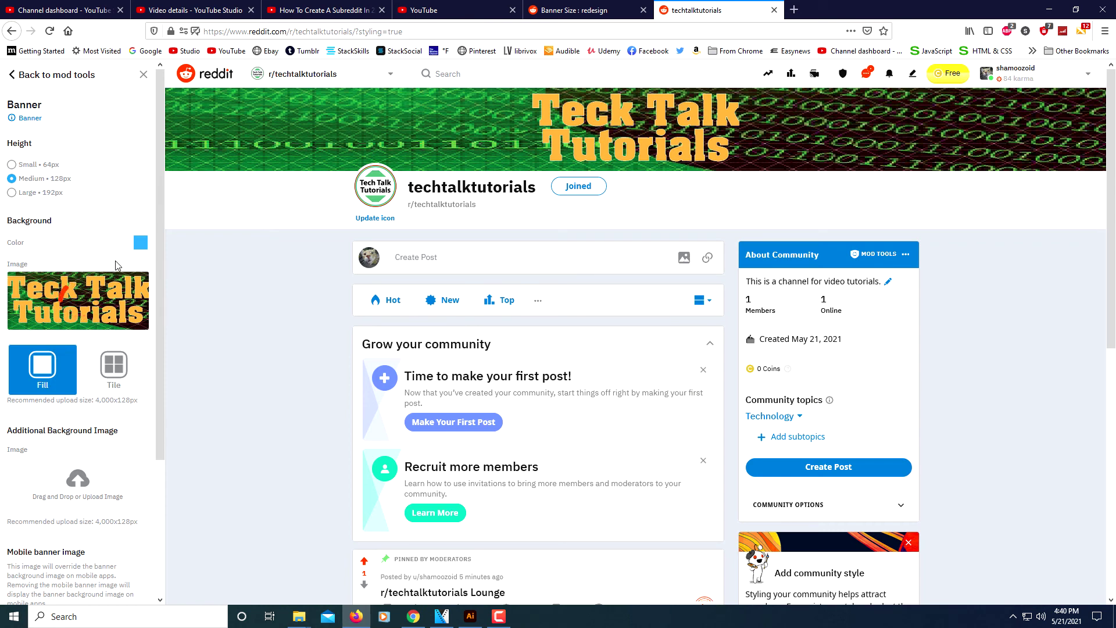
{"action": "scroll", "coordinate": [65, 360], "scroll_direction": "down", "scroll_amount": 3}
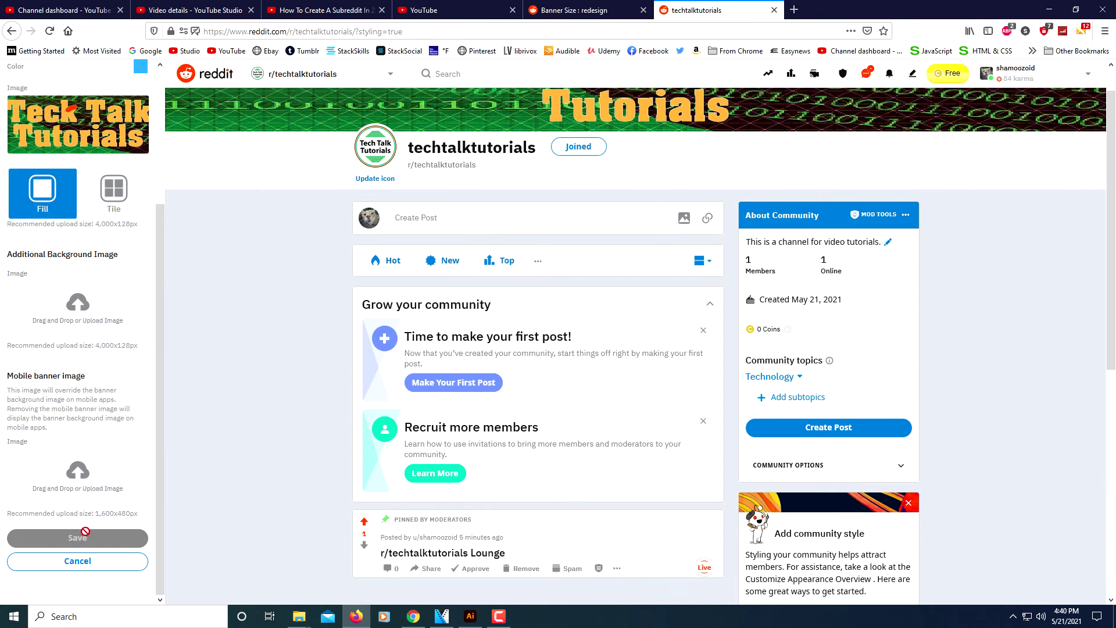
{"action": "left_click", "coordinate": [80, 536]}
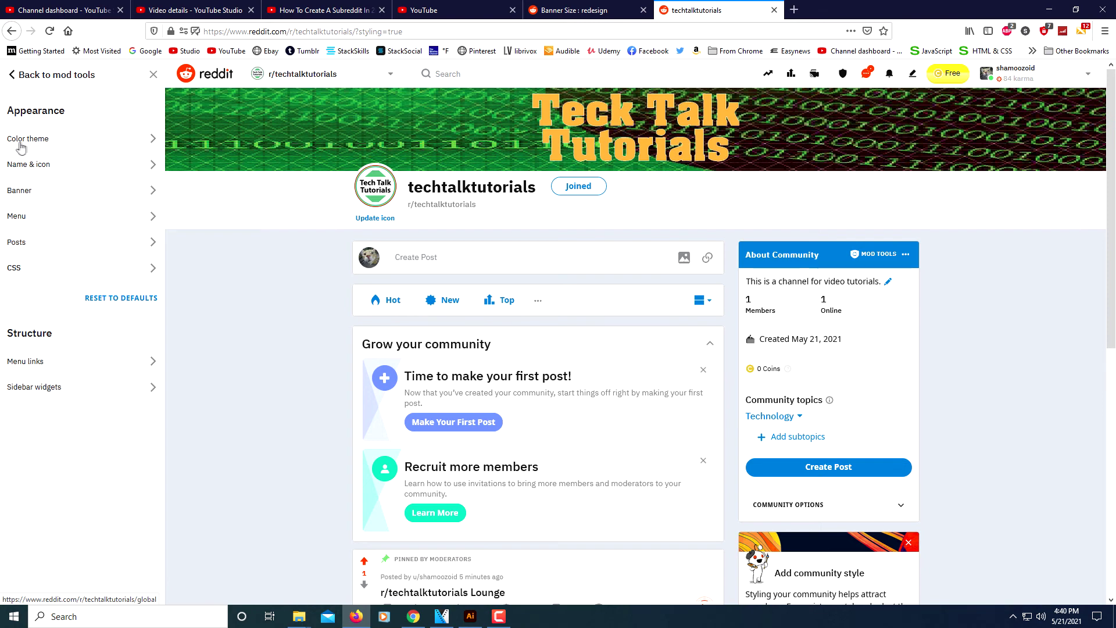
Step: Upload Tech-Channel-Background.png as the Body Background image, save it, and close the styling panel
{"action": "left_click", "coordinate": [153, 139]}
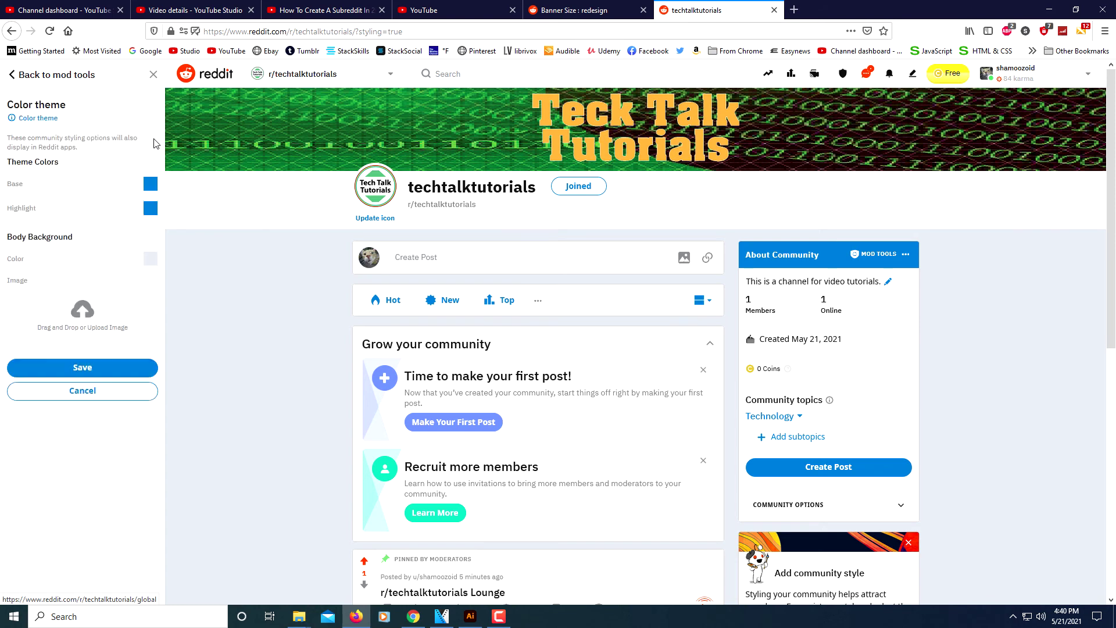
{"action": "left_click", "coordinate": [82, 312]}
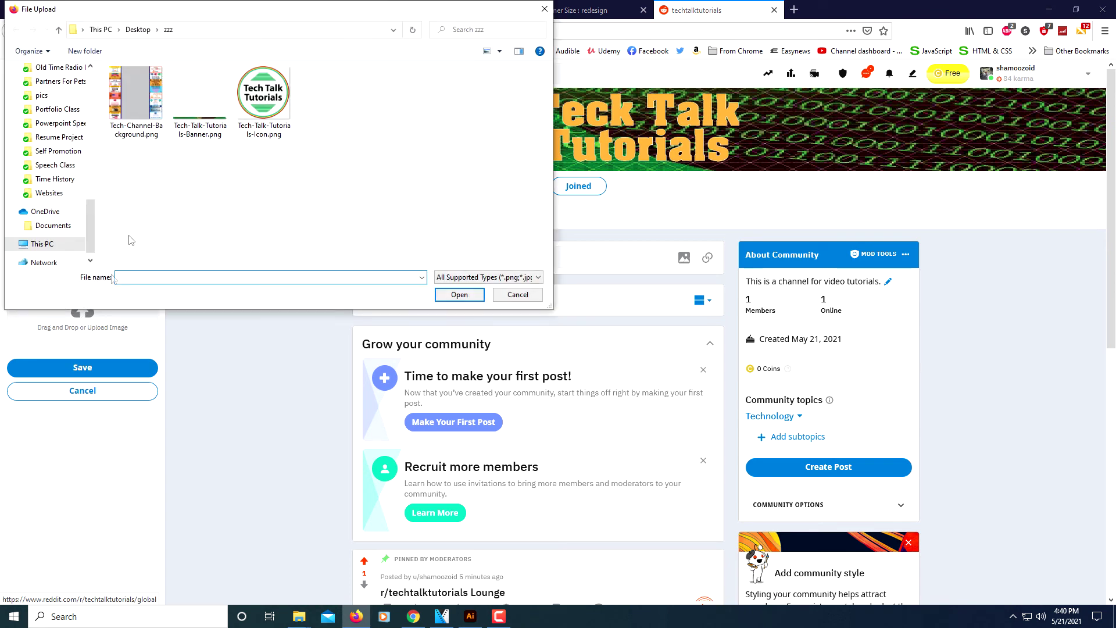
{"action": "left_click", "coordinate": [129, 100]}
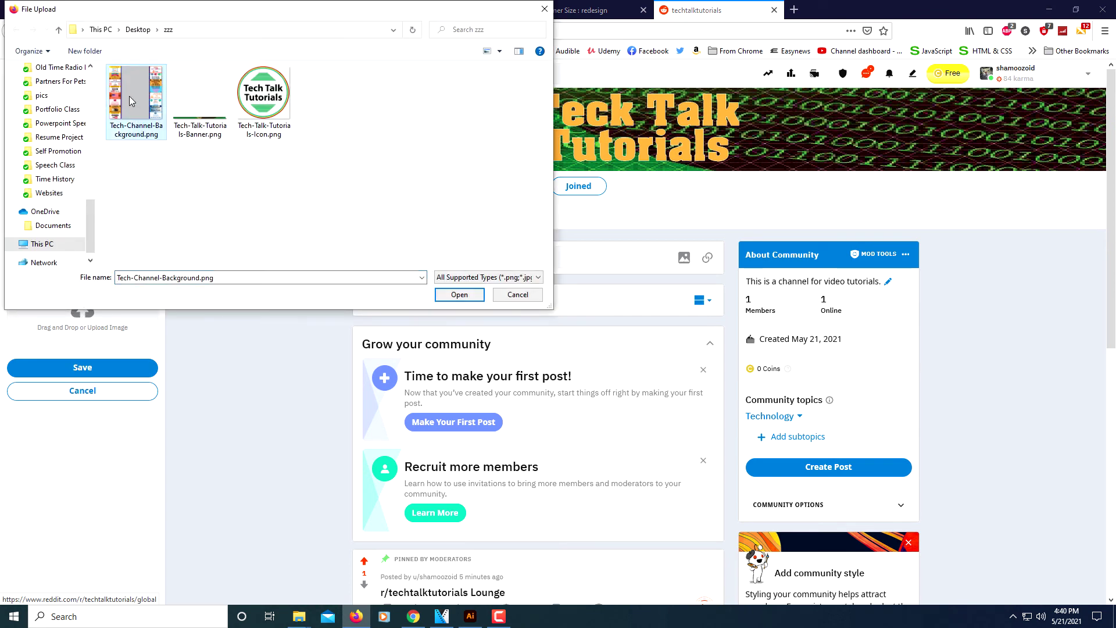
{"action": "left_click", "coordinate": [459, 295]}
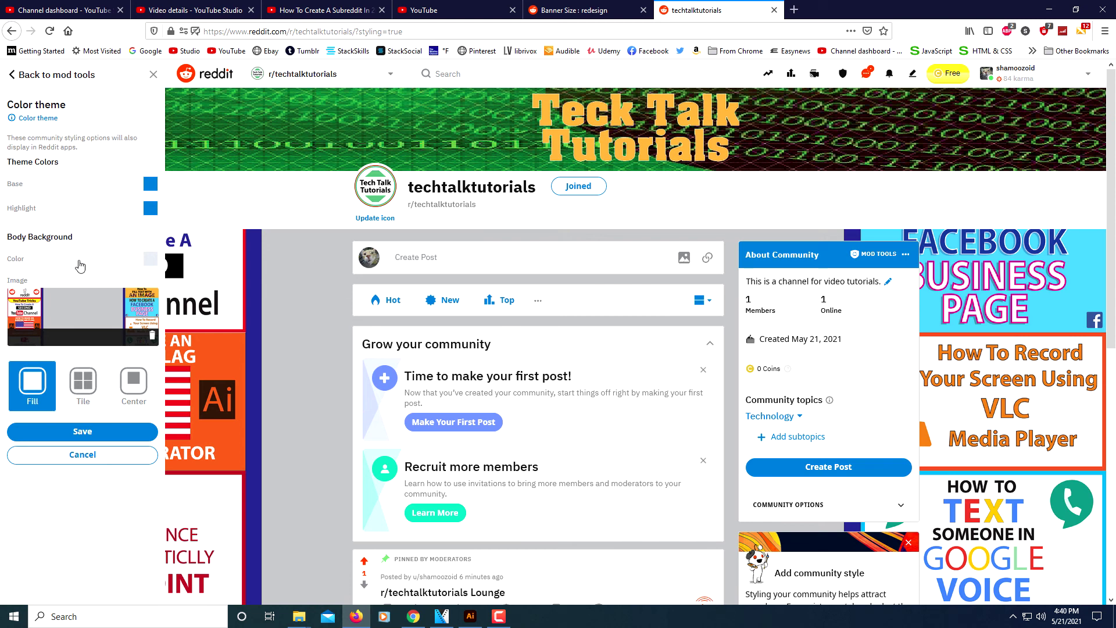
{"action": "left_click", "coordinate": [82, 431]}
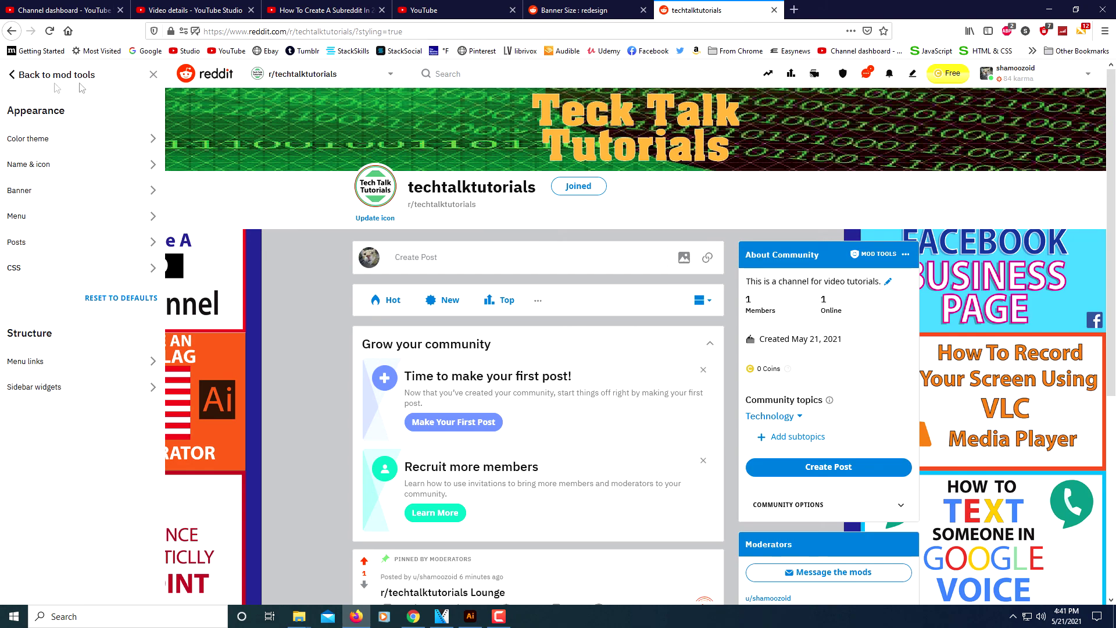
{"action": "left_click", "coordinate": [153, 75]}
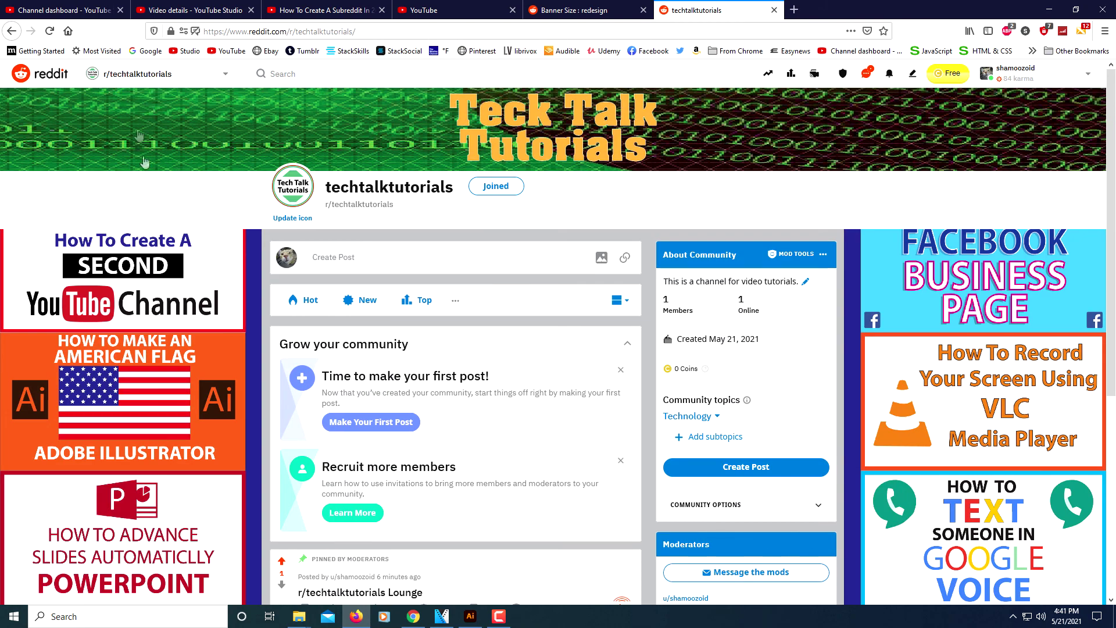
Step: Scroll through the styled r/techtalktutorials page, then open its MOD TOOLS
{"action": "scroll", "coordinate": [180, 357], "scroll_direction": "down", "scroll_amount": 5}
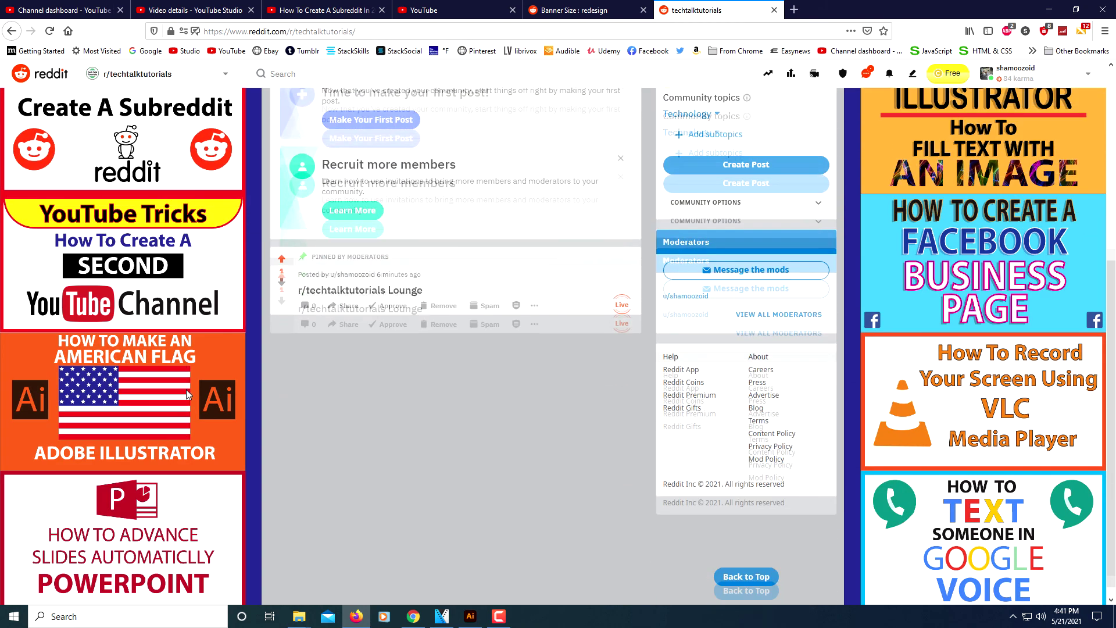
{"action": "scroll", "coordinate": [186, 399], "scroll_direction": "up", "scroll_amount": 5}
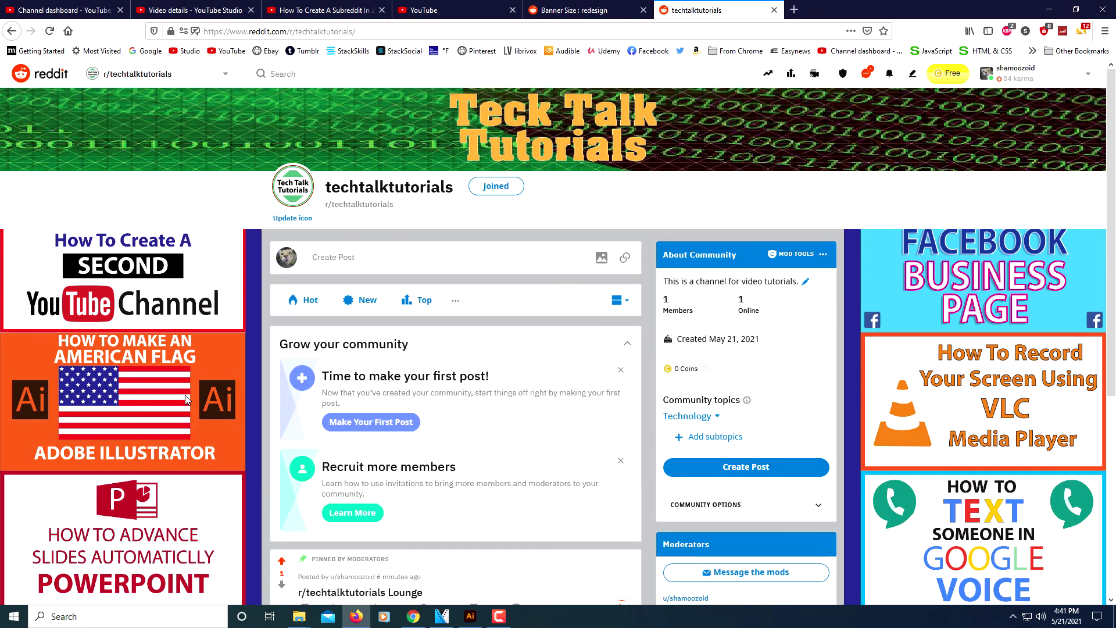
{"action": "scroll", "coordinate": [186, 399], "scroll_direction": "down", "scroll_amount": 5}
{"action": "scroll", "coordinate": [186, 399], "scroll_direction": "up", "scroll_amount": 5}
{"action": "scroll", "coordinate": [186, 398], "scroll_direction": "down", "scroll_amount": 5}
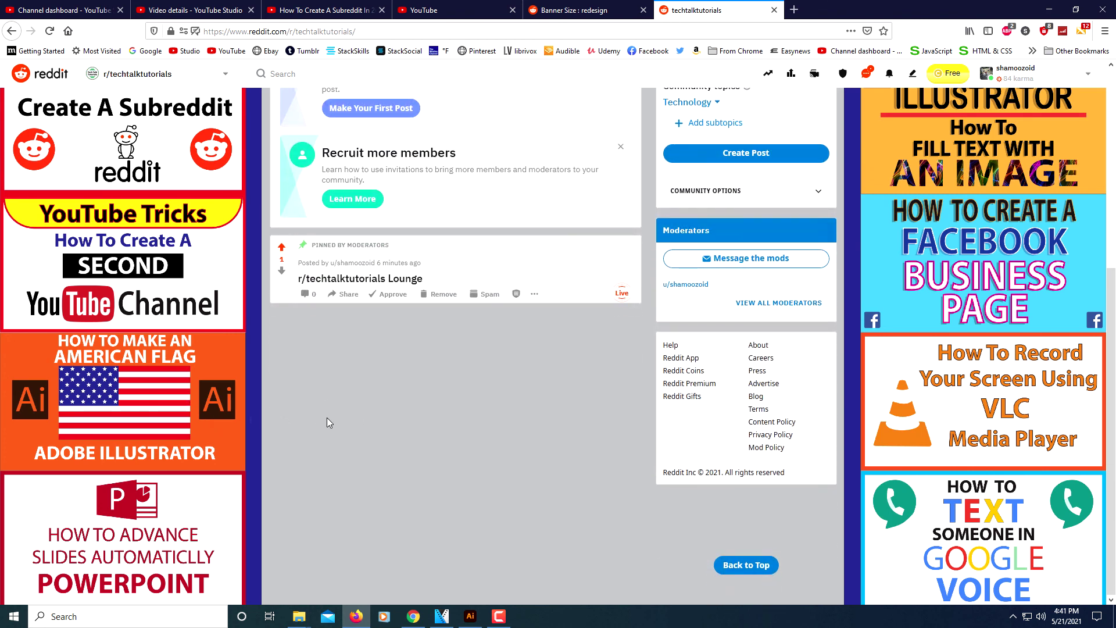
{"action": "scroll", "coordinate": [329, 419], "scroll_direction": "up", "scroll_amount": 5}
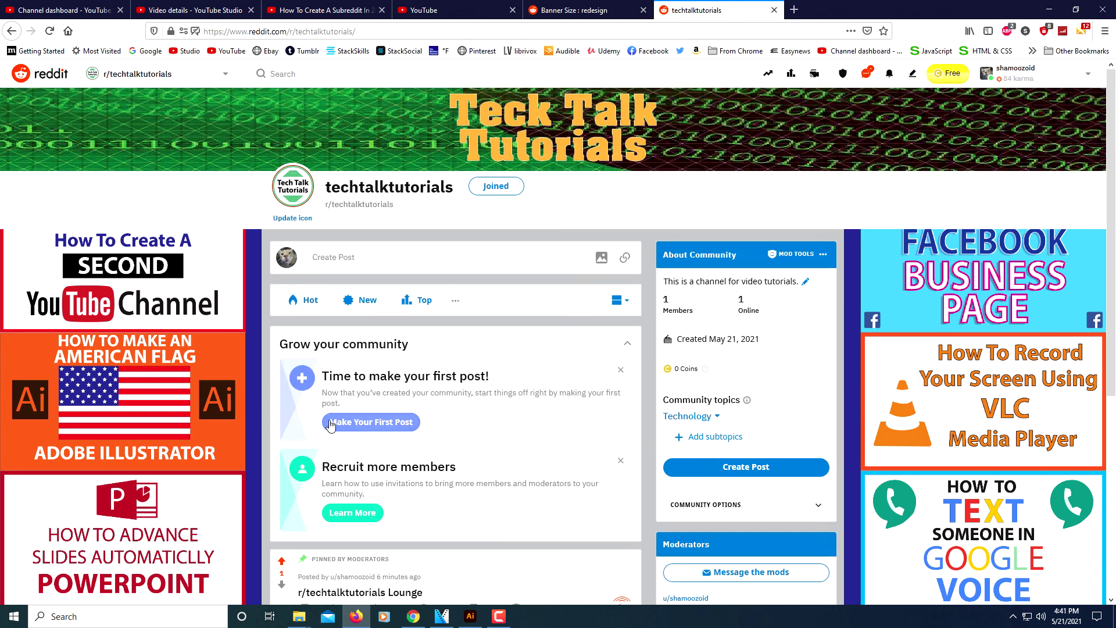
{"action": "left_click", "coordinate": [791, 254]}
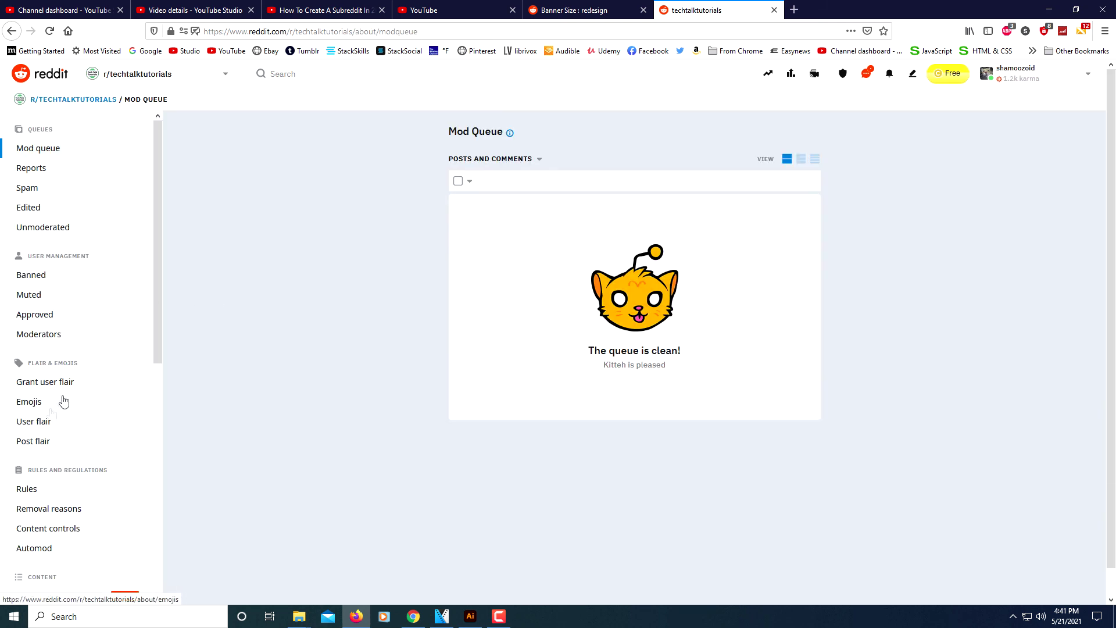
Step: Leave the mod tools for the r/techtalktutorials page and review the finished banner, icon and background
{"action": "scroll", "coordinate": [68, 511], "scroll_direction": "down", "scroll_amount": 2}
{"action": "scroll", "coordinate": [67, 512], "scroll_direction": "down", "scroll_amount": 3}
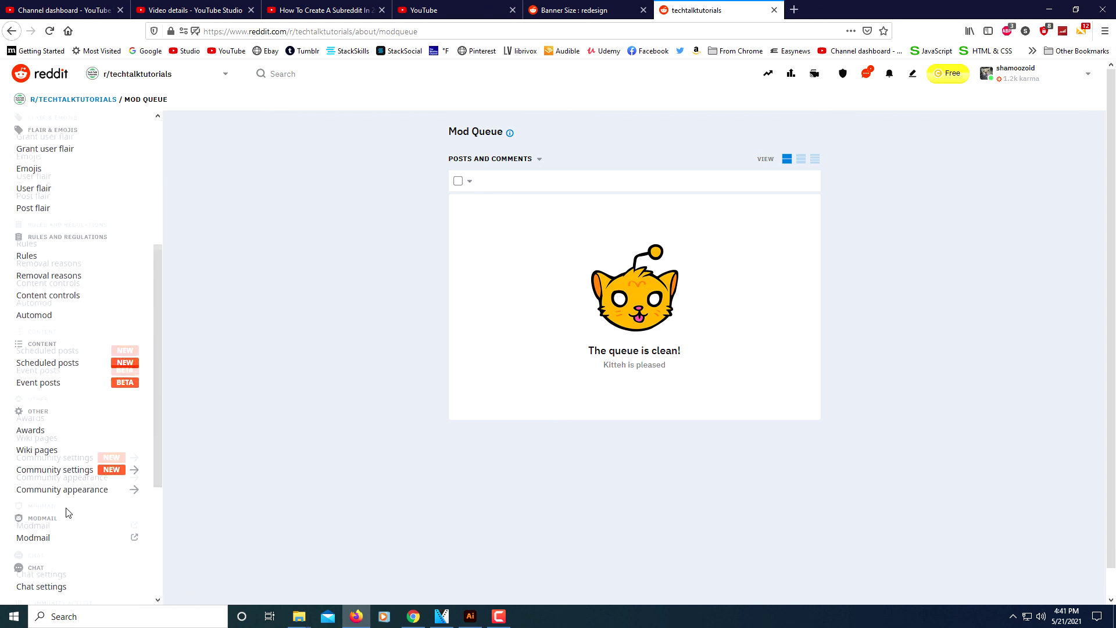
{"action": "scroll", "coordinate": [67, 513], "scroll_direction": "down", "scroll_amount": 3}
{"action": "scroll", "coordinate": [66, 510], "scroll_direction": "up", "scroll_amount": 7}
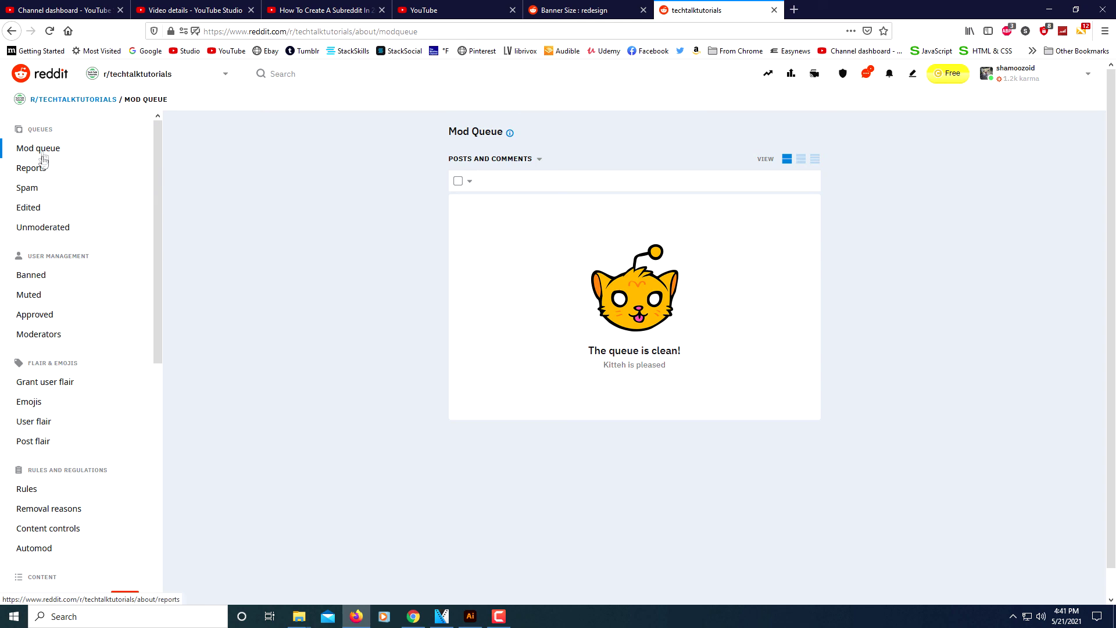
{"action": "scroll", "coordinate": [73, 421], "scroll_direction": "down", "scroll_amount": 5}
{"action": "scroll", "coordinate": [50, 351], "scroll_direction": "up", "scroll_amount": 7}
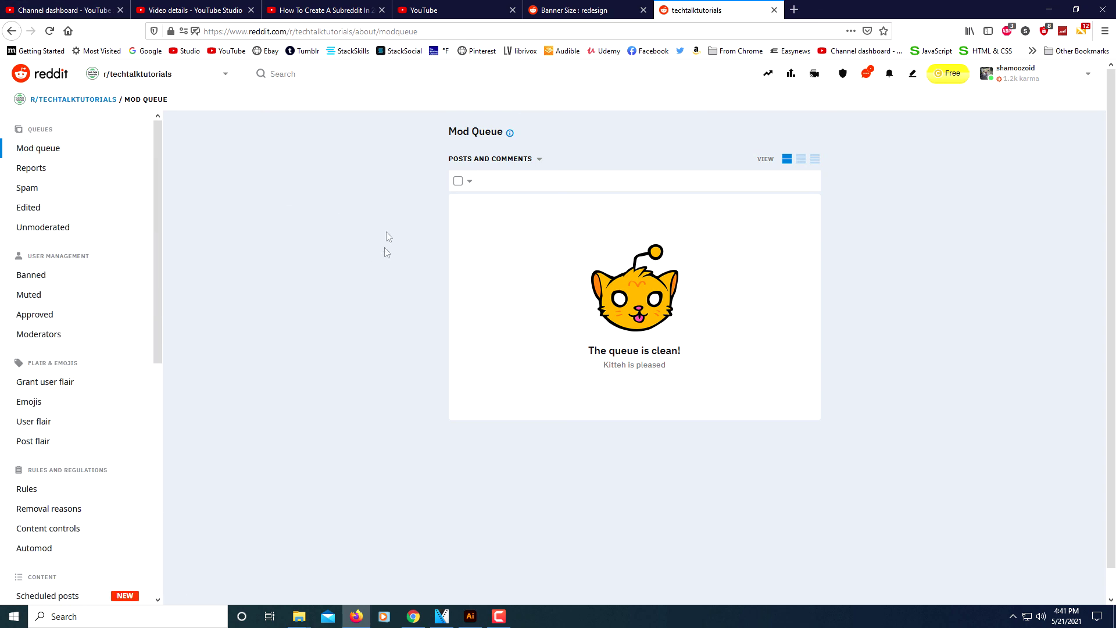
{"action": "left_click", "coordinate": [55, 100]}
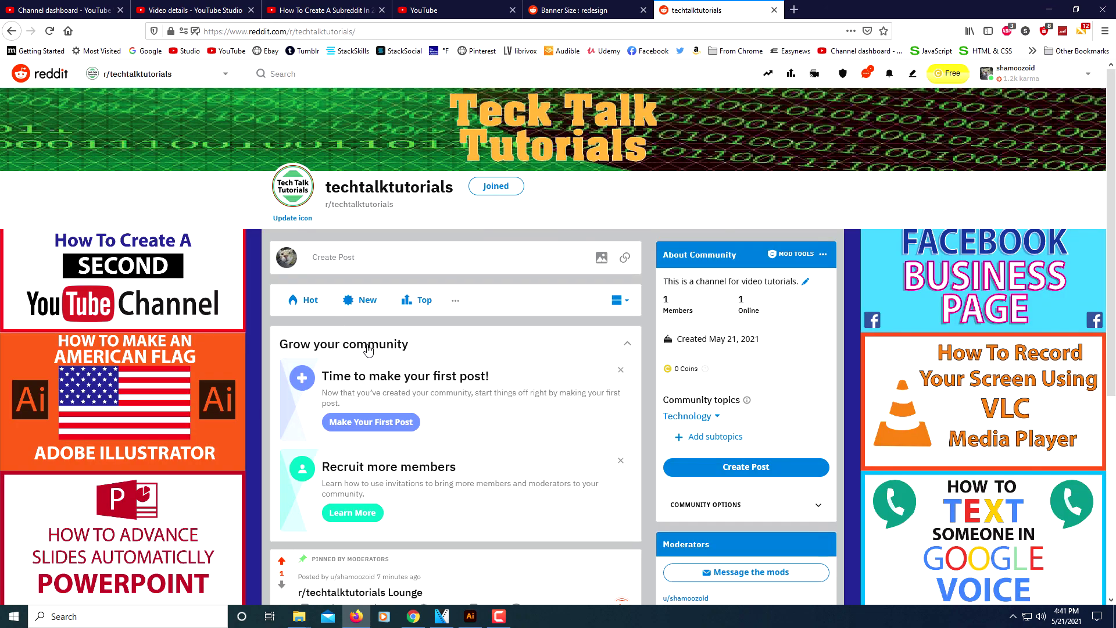
{"action": "scroll", "coordinate": [336, 399], "scroll_direction": "down", "scroll_amount": 5}
{"action": "scroll", "coordinate": [336, 399], "scroll_direction": "up", "scroll_amount": 4}
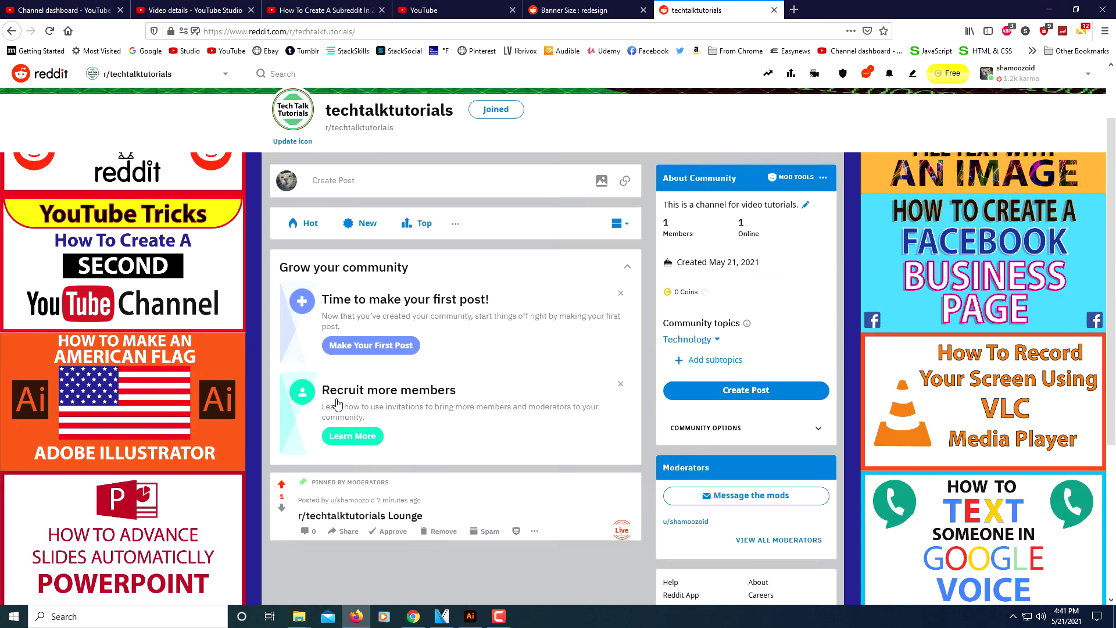
{"action": "scroll", "coordinate": [336, 401], "scroll_direction": "up", "scroll_amount": 2}
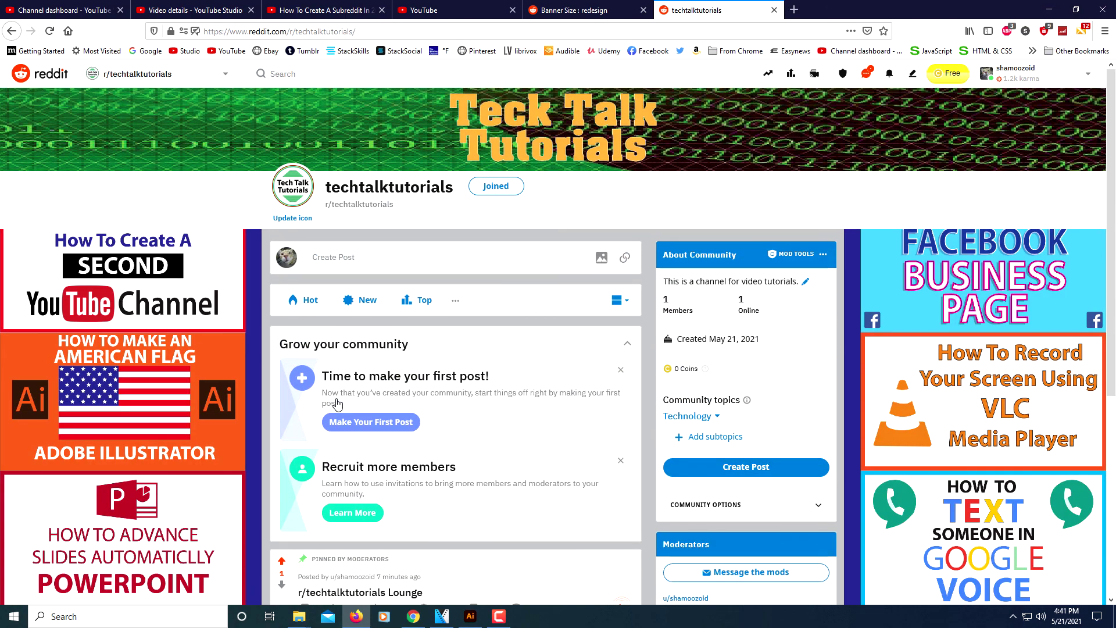